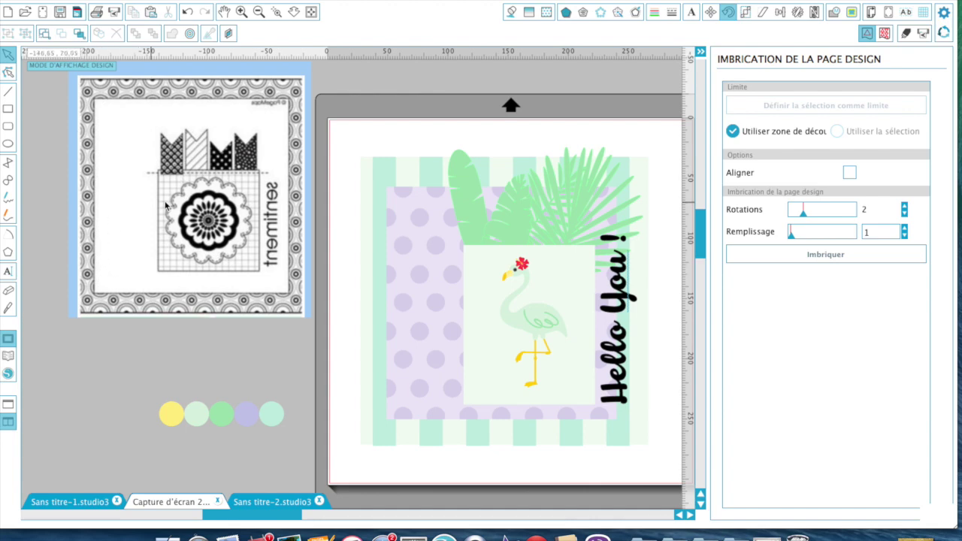
Step: Move the sketch image slightly lower beside the page and select the row of colour swatches
click(137, 217)
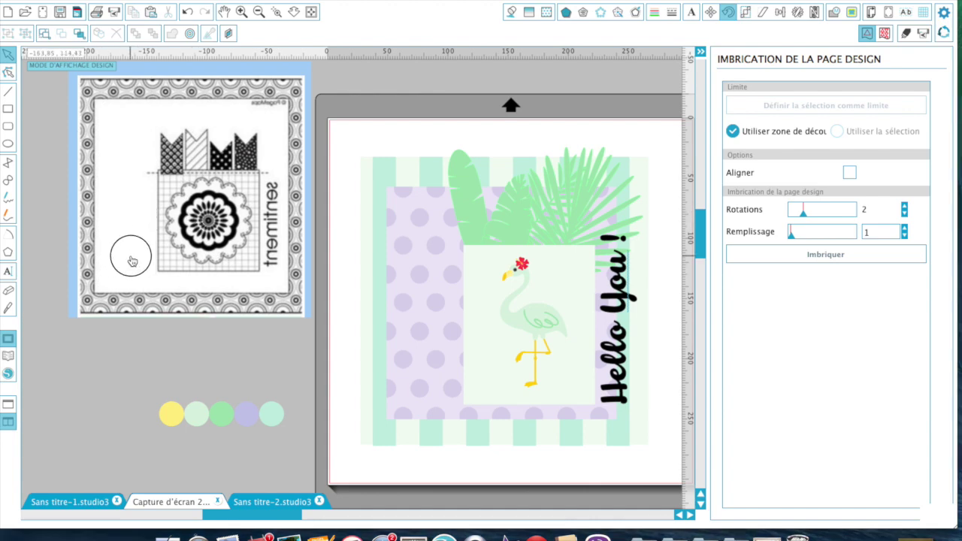
click(228, 256)
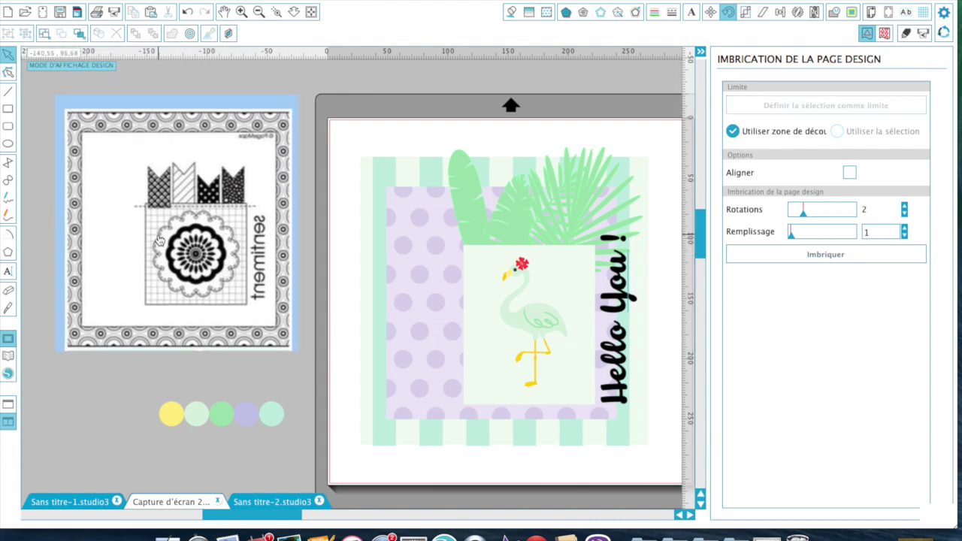
click(201, 416)
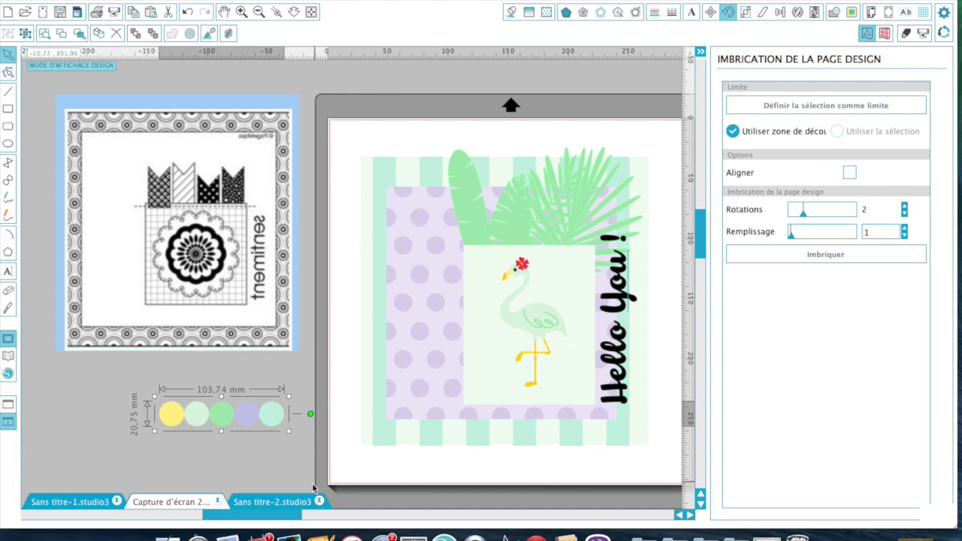
Step: Look through the other two open documents and return to the card layout document
click(289, 508)
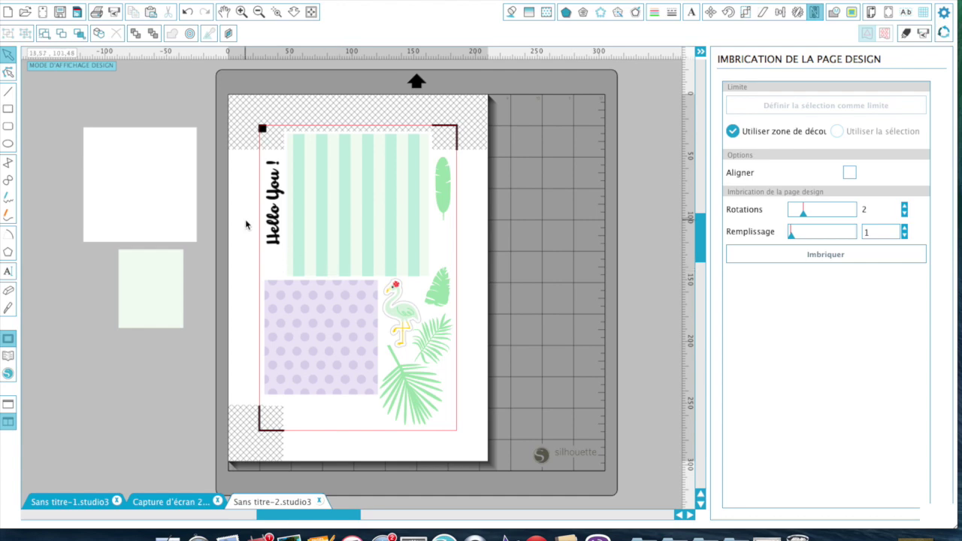
click(88, 504)
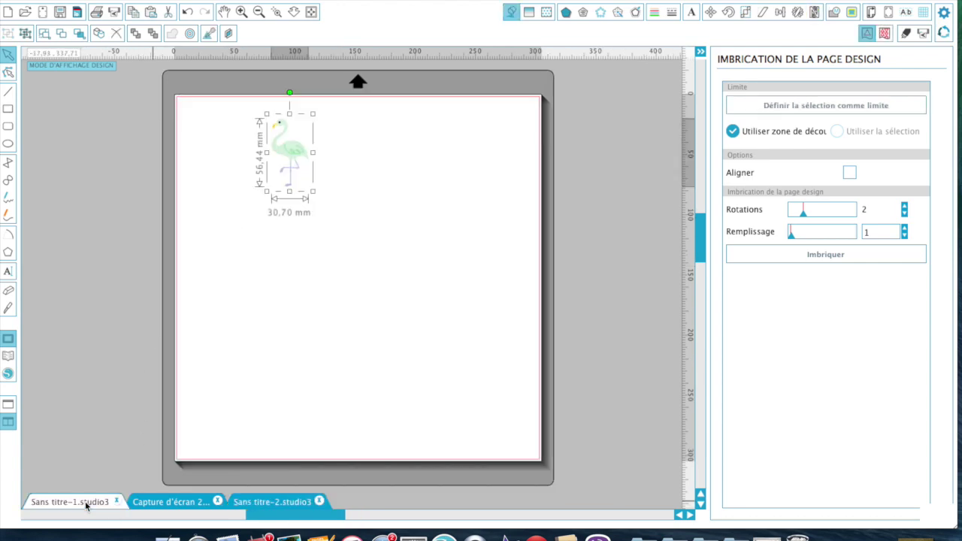
click(162, 500)
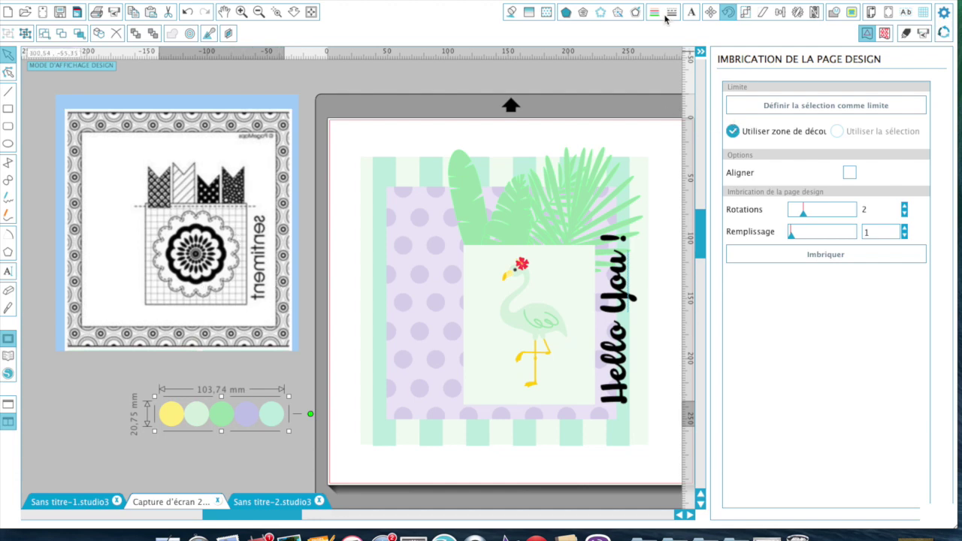
Step: Show the rotation options and mirror the row of colour swatches horizontally
click(727, 14)
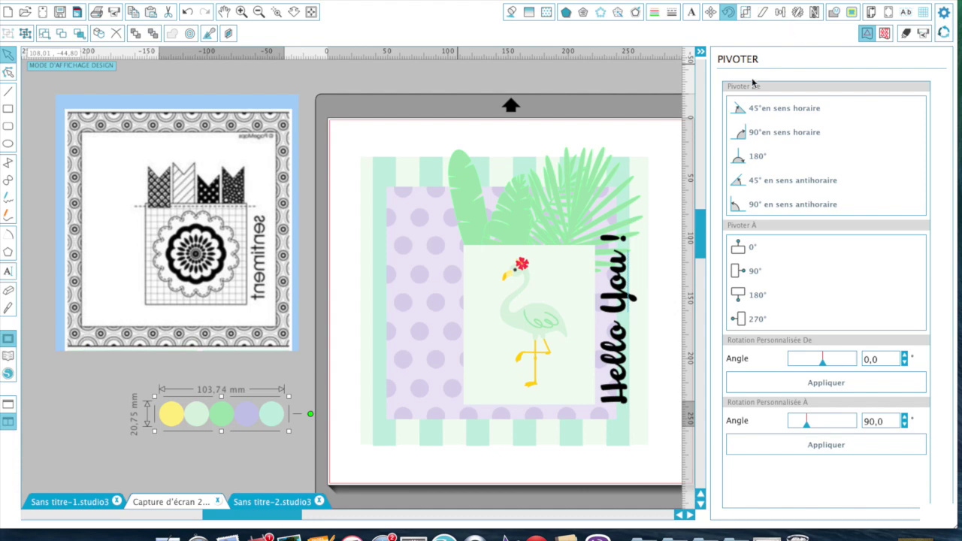
right_click(259, 155)
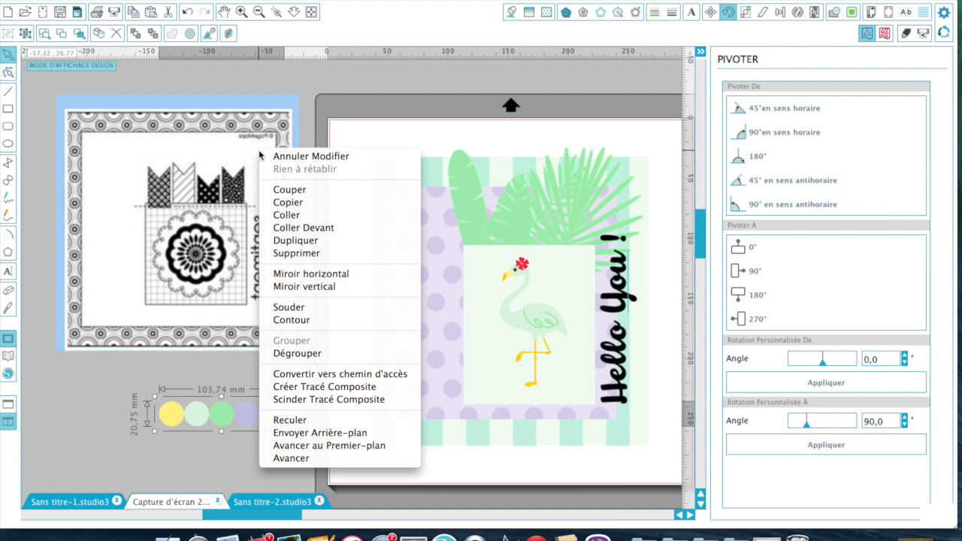
click(282, 274)
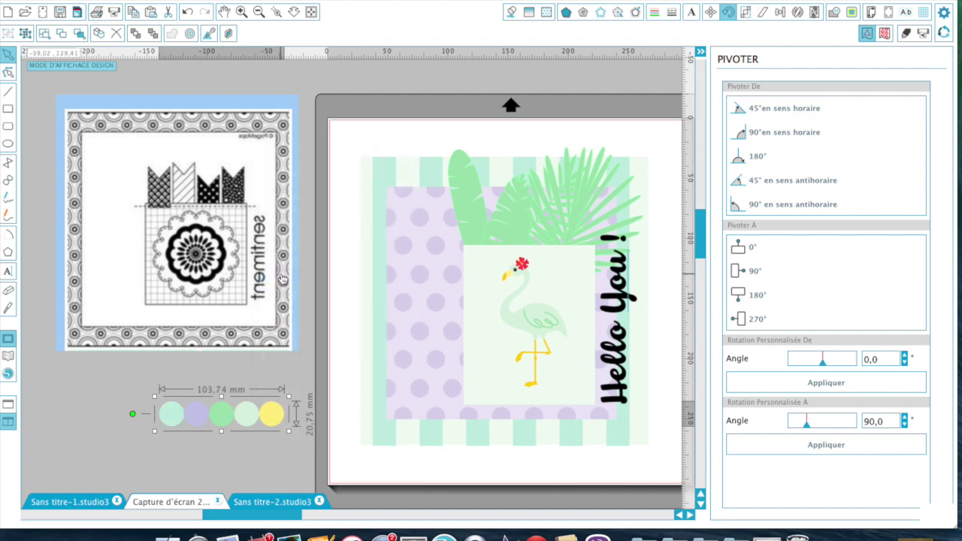
Step: Try mirroring the sketch image horizontally, flip it back and deselect it
click(248, 238)
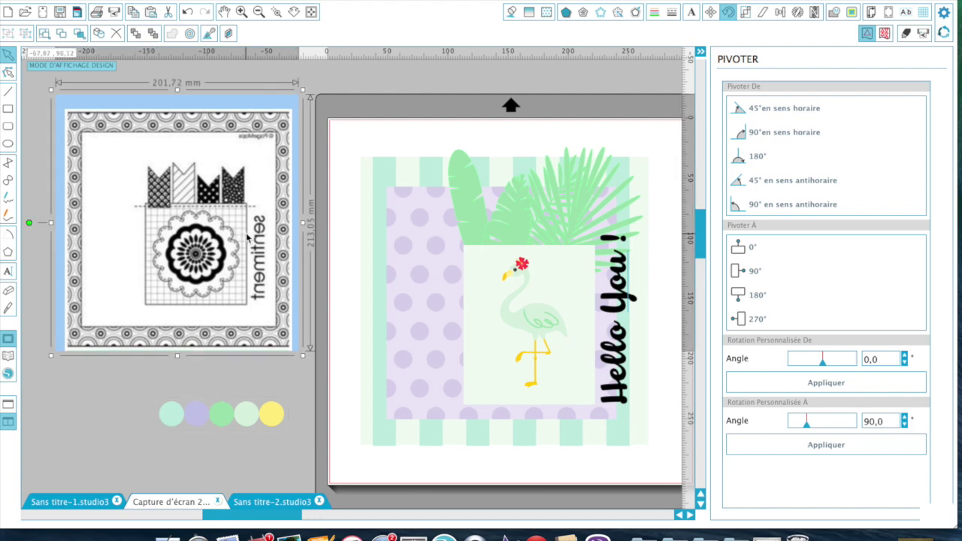
right_click(248, 238)
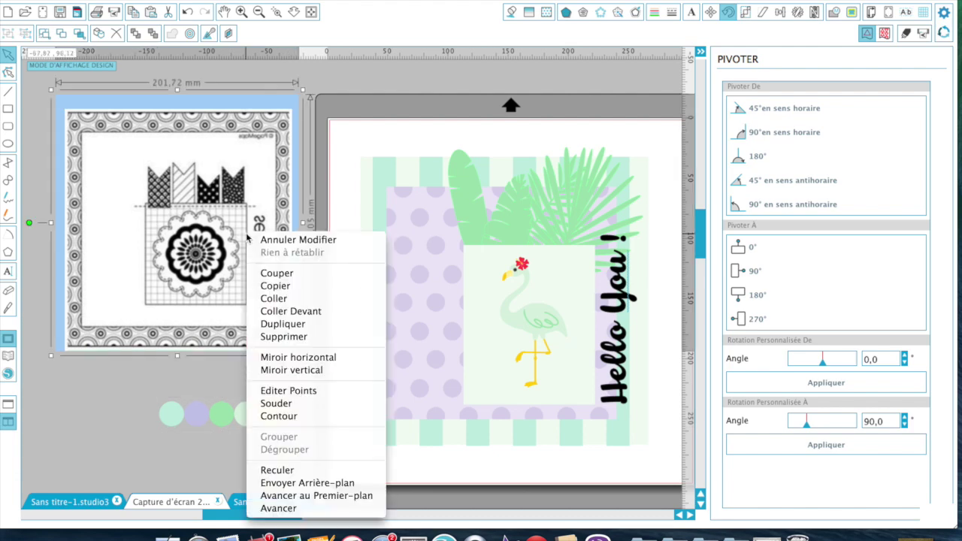
click(273, 358)
right_click(202, 265)
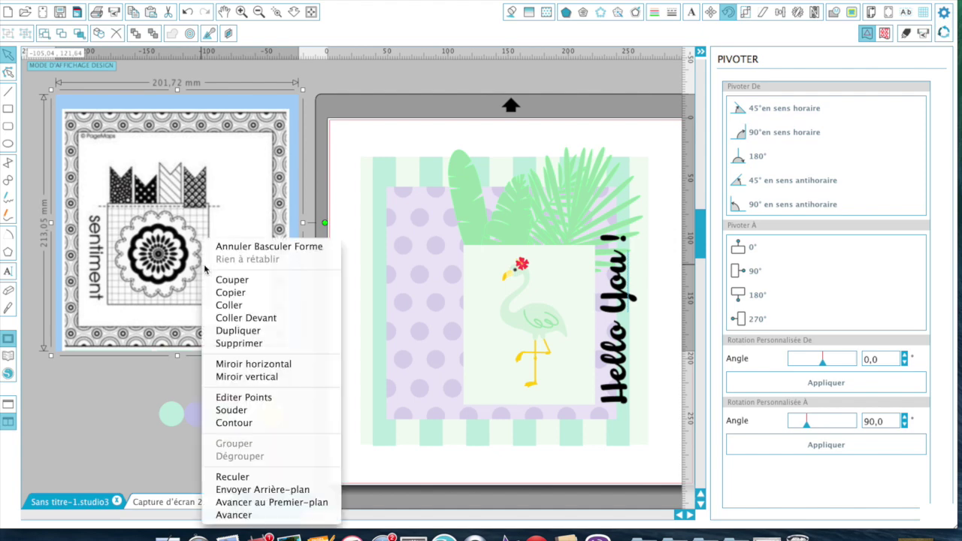
click(221, 364)
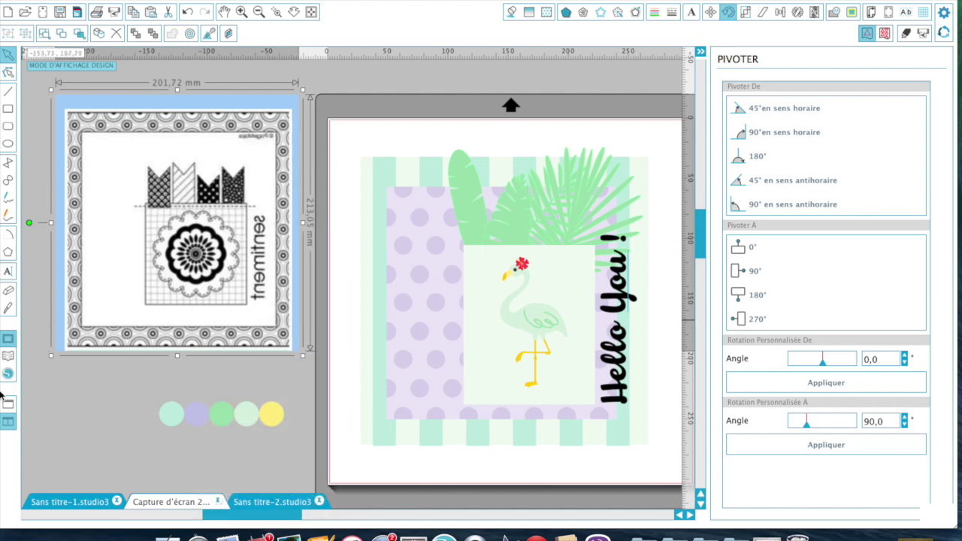
click(75, 432)
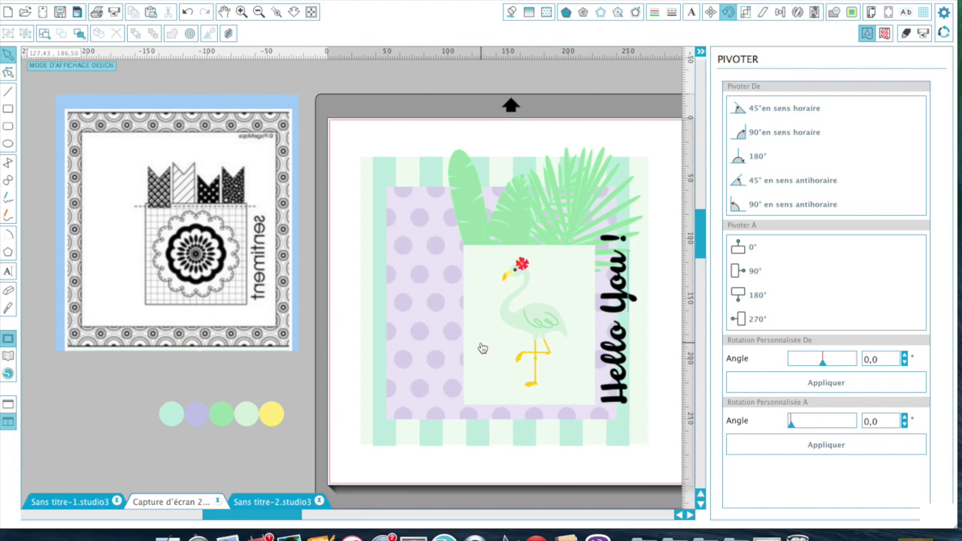
Step: Try shifting the purple dotted panel up within the card composition and undo the move
mouse_move(411, 224)
mouse_down()
mouse_move(356, 198)
mouse_move(404, 208)
mouse_move(400, 216)
mouse_up()
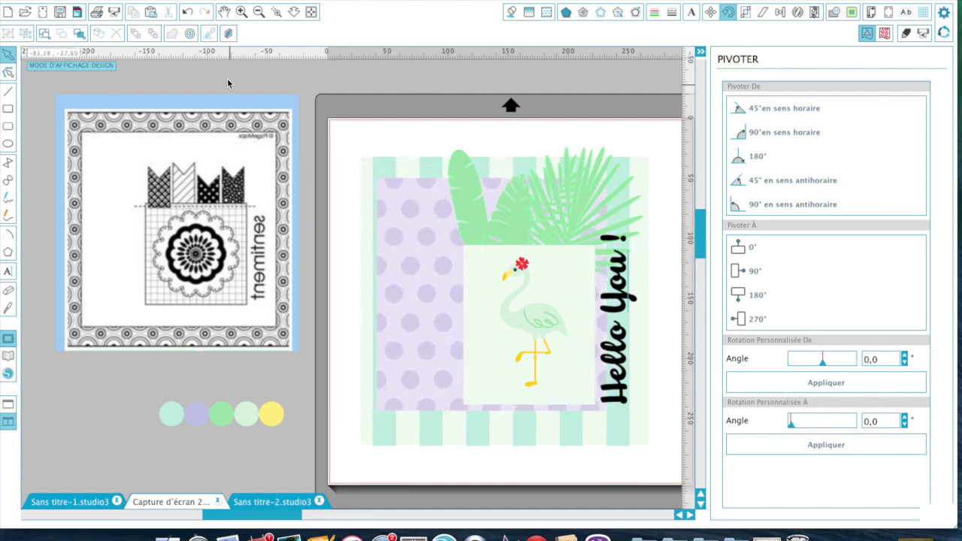
click(188, 12)
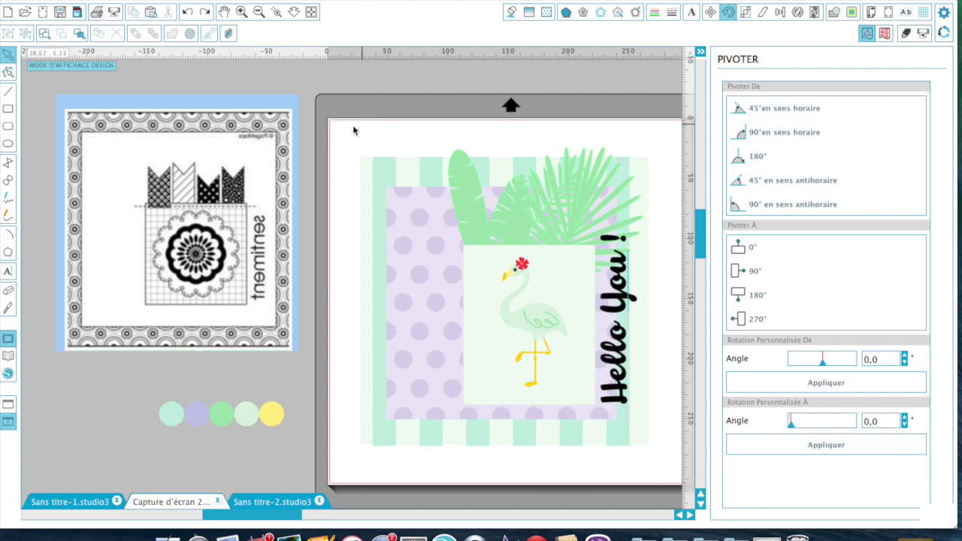
Step: Select the whole flamingo card composition and move it off the page, over the sketch image
drag(337, 126, 686, 496)
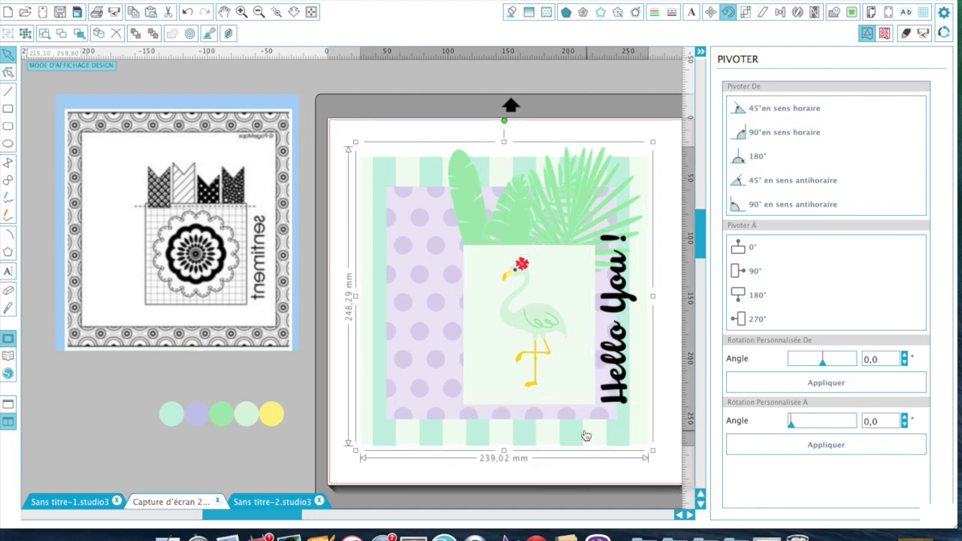
drag(556, 315, 224, 229)
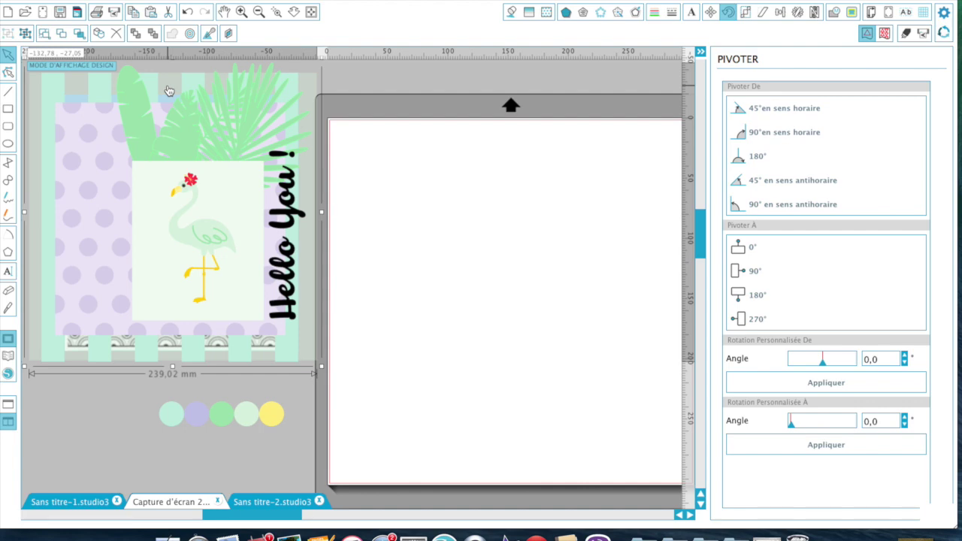
Step: Draw a rectangle about 209 × 189 mm on the empty page and fill it with the pale green swatch (DCF2E1) at 69.6% transparency
click(8, 108)
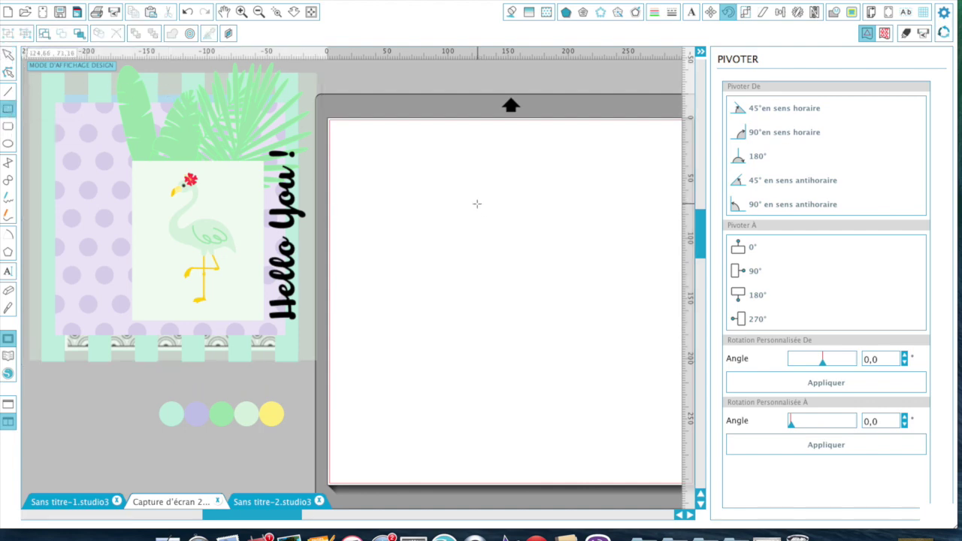
drag(368, 165, 618, 391)
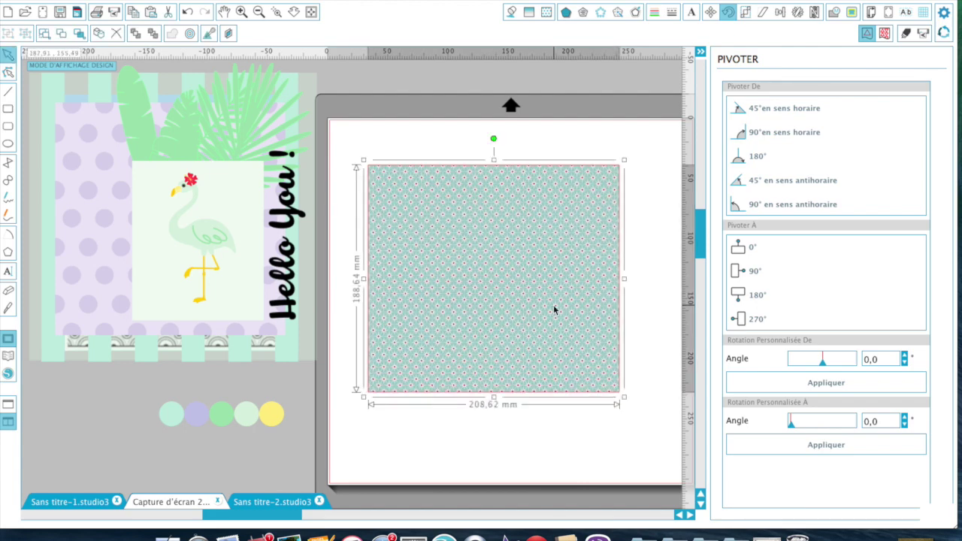
click(510, 11)
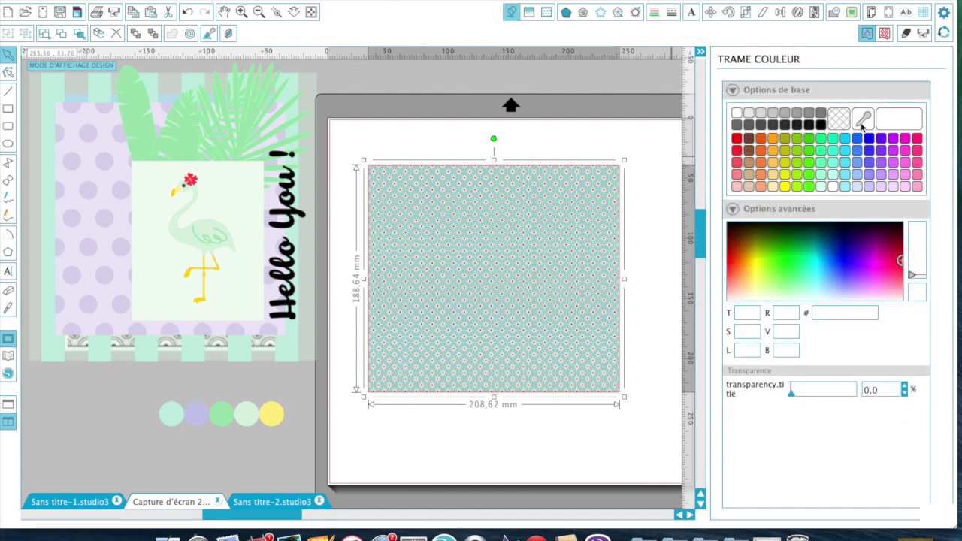
click(863, 118)
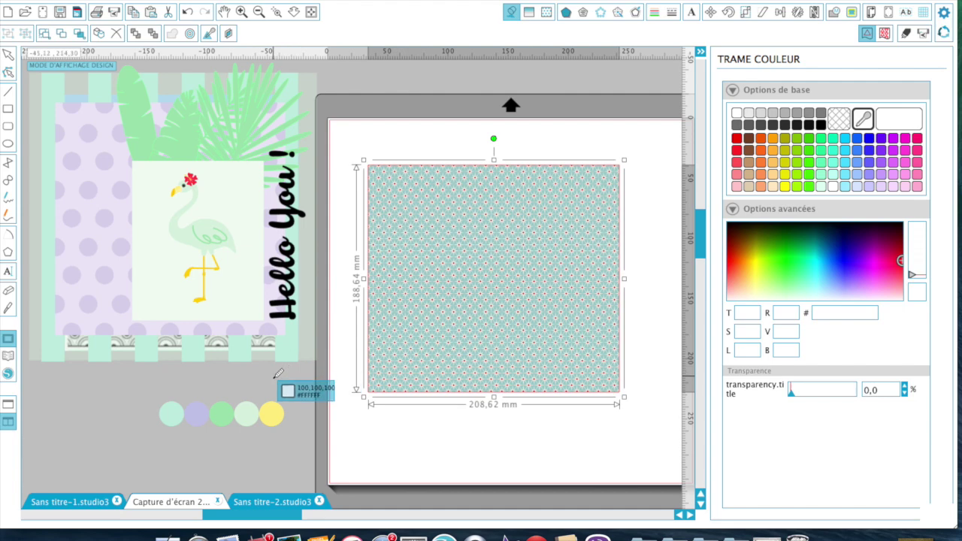
click(249, 412)
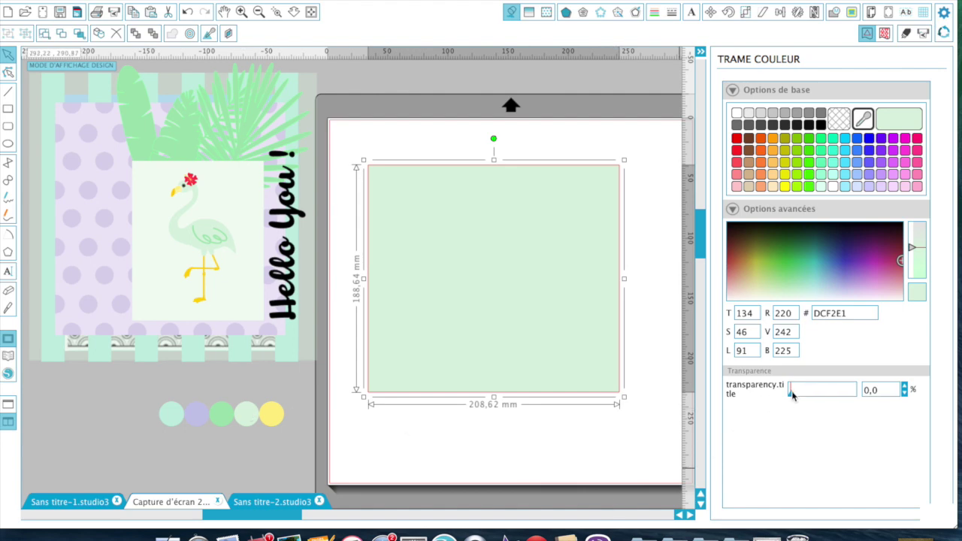
drag(792, 394, 837, 394)
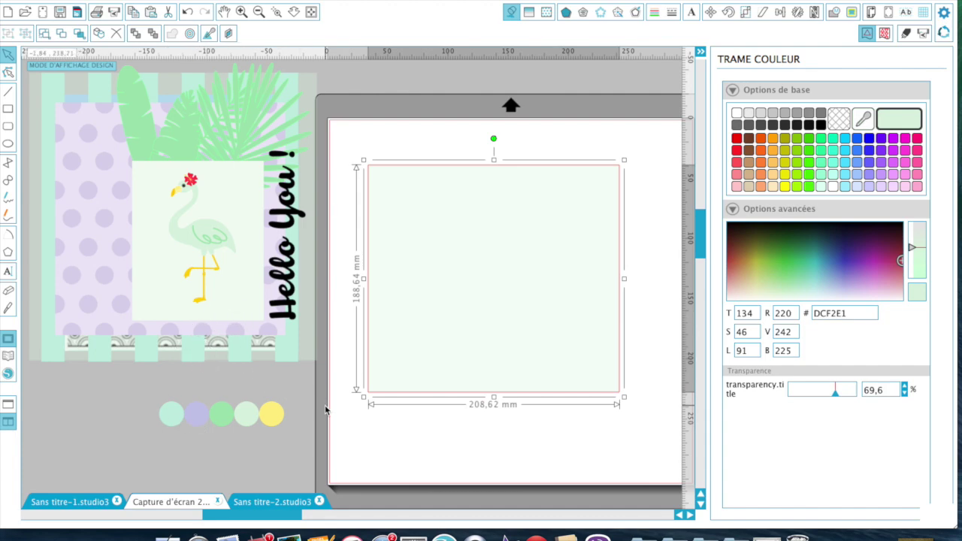
Step: Draw a vertical stripe about 19 mm wide and 189 mm tall near the left edge of the pale green rectangle
click(8, 109)
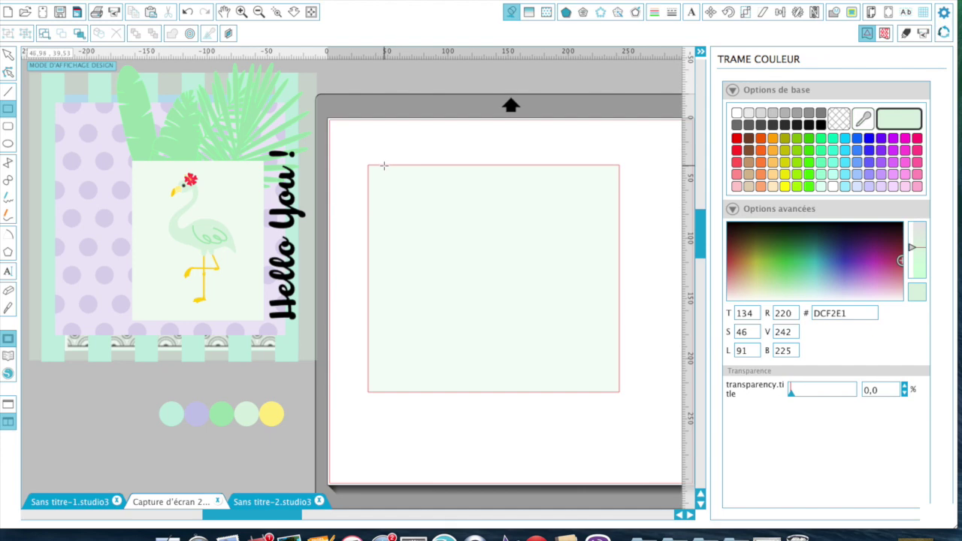
mouse_move(386, 164)
mouse_down()
mouse_move(414, 281)
mouse_move(408, 393)
mouse_up()
click(399, 318)
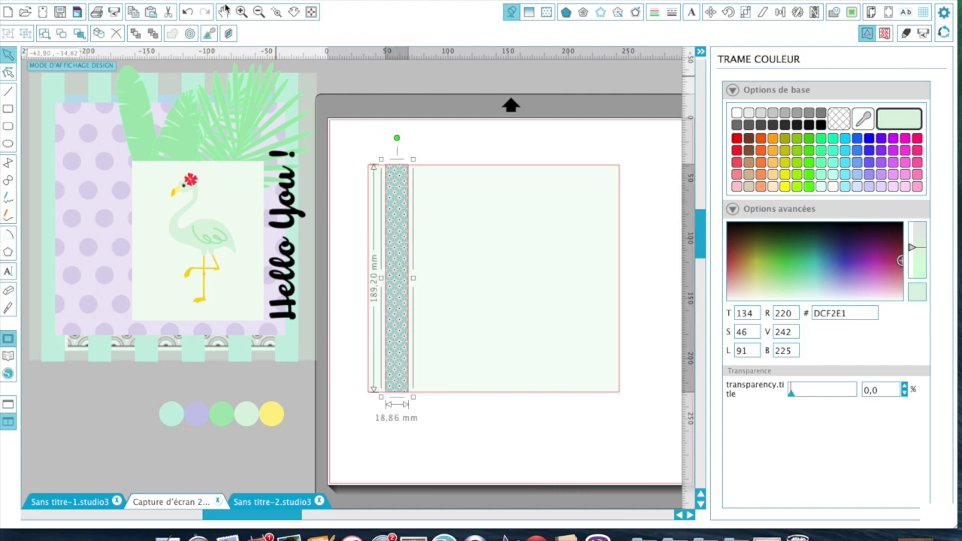
Step: Lower the stripe's top edge to line up with the background rectangle, making the stripe about 188.5 mm tall
click(276, 12)
drag(339, 128, 569, 331)
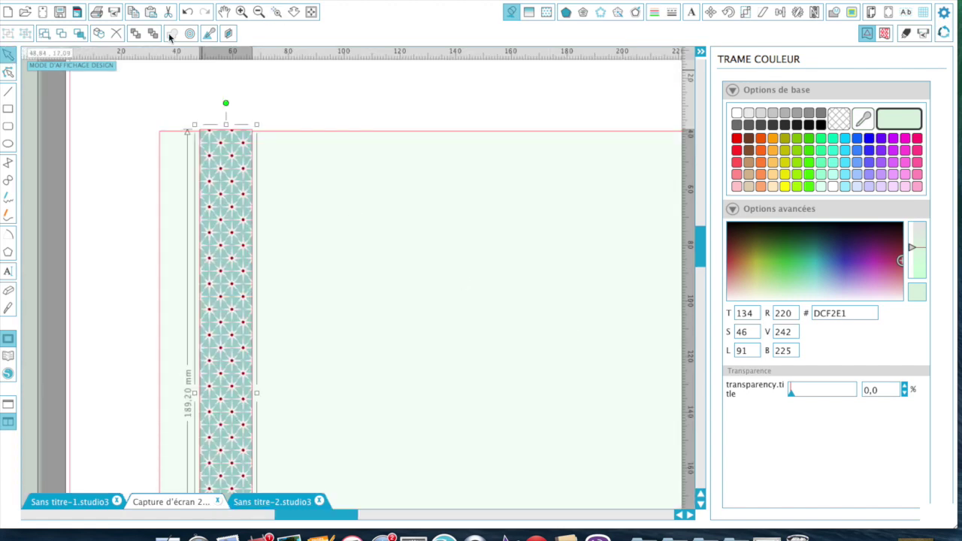
click(225, 125)
drag(226, 124, 225, 125)
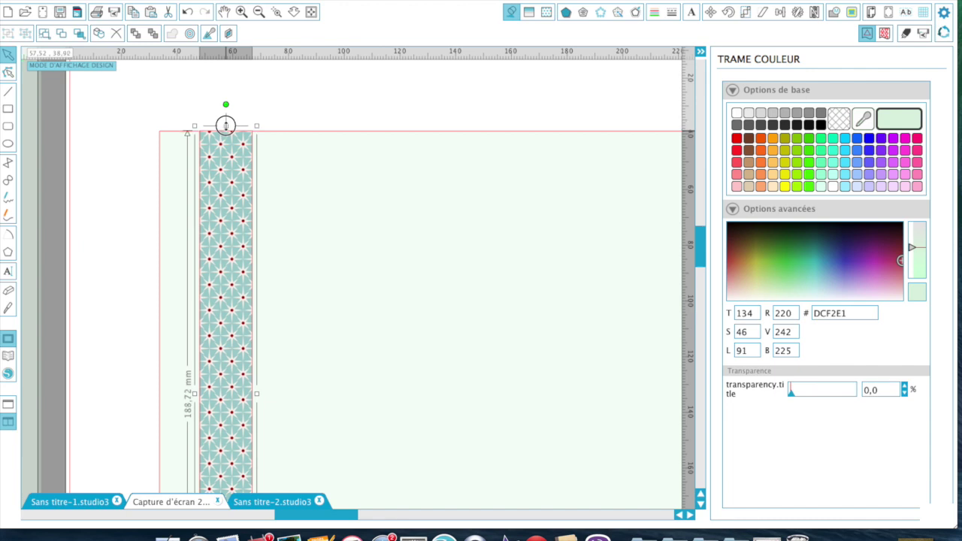
drag(225, 125, 225, 126)
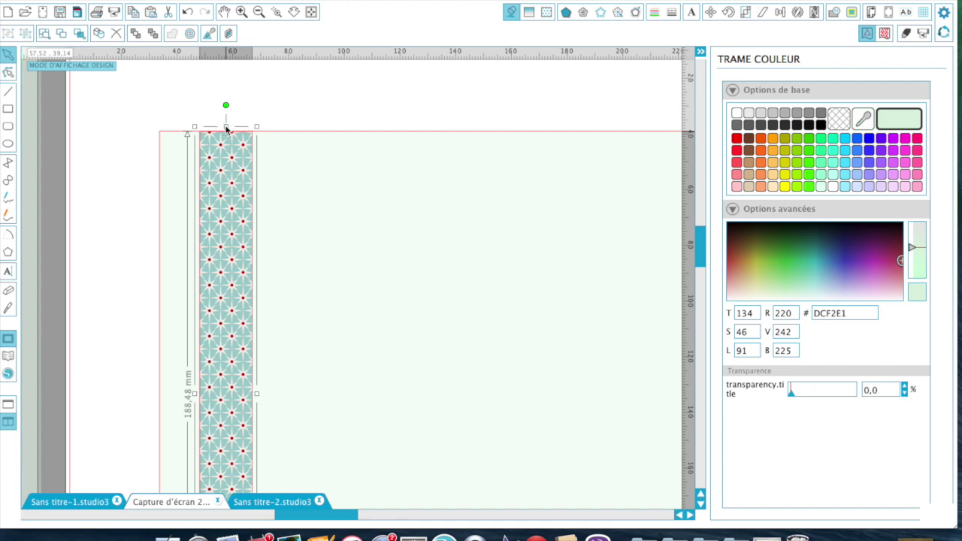
click(257, 12)
scroll(326, 256, down, 5)
scroll(326, 255, left, 3)
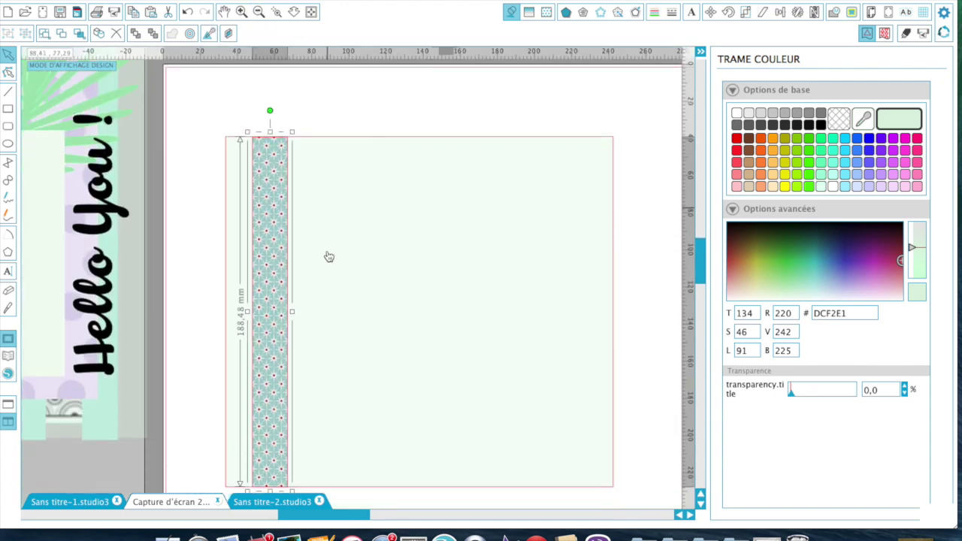
click(259, 12)
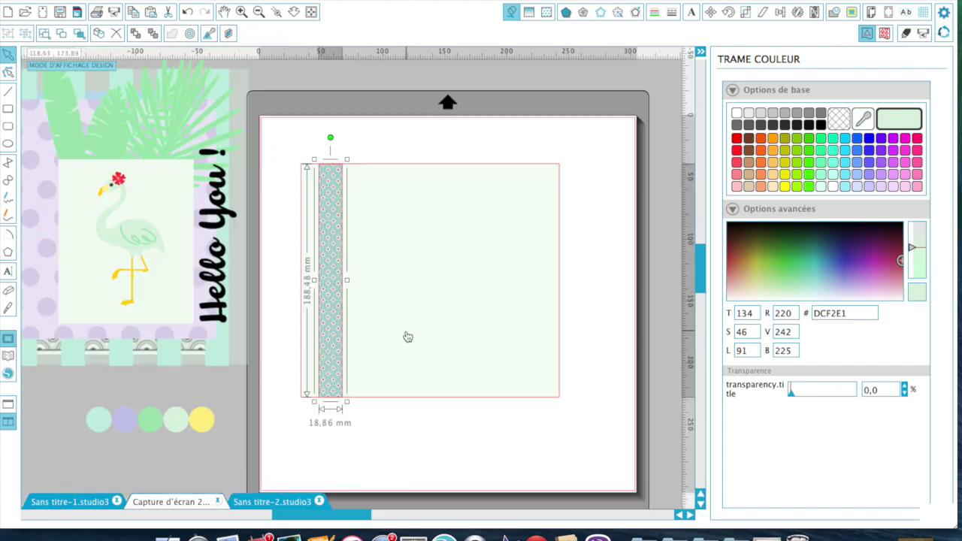
Step: Fill the stripe with the mint green swatch (C5ECE1) and set its cut style to Aucune Découpe
click(864, 119)
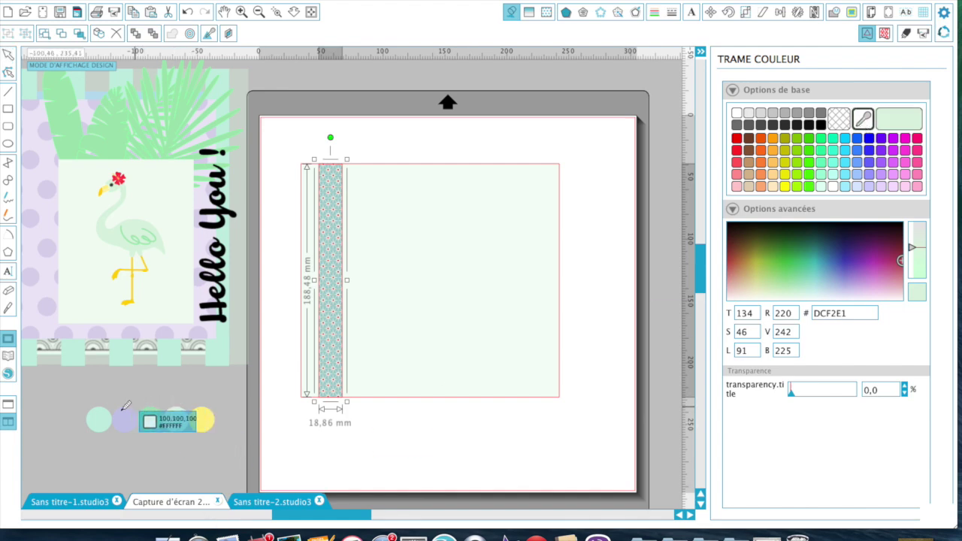
click(103, 416)
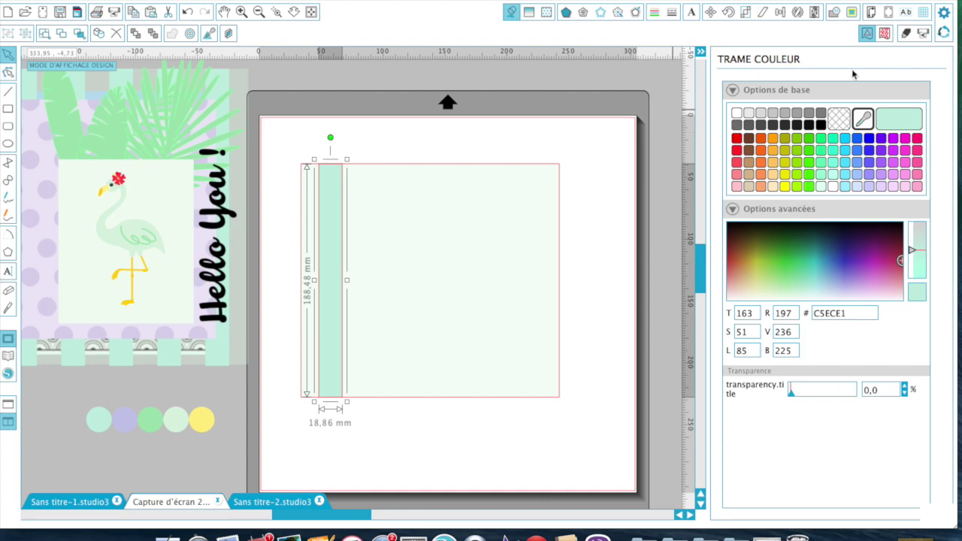
click(908, 34)
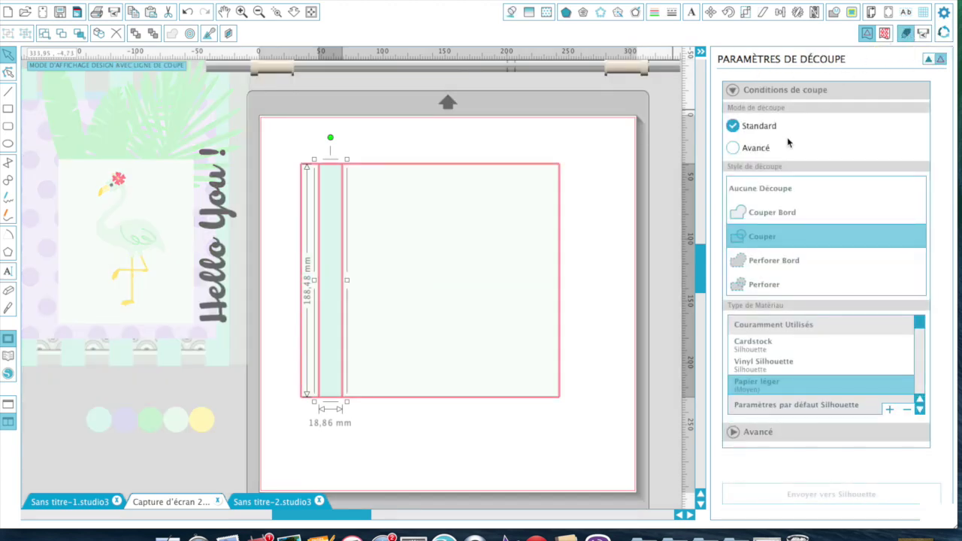
click(766, 190)
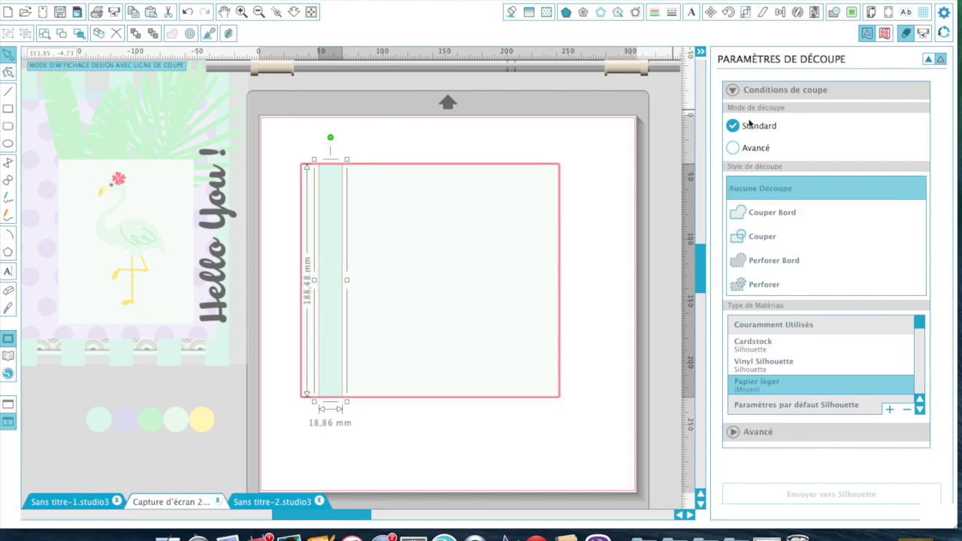
Step: Make the mint stripe's outline transparent and create five duplicates side by side across the pale green rectangle
click(655, 15)
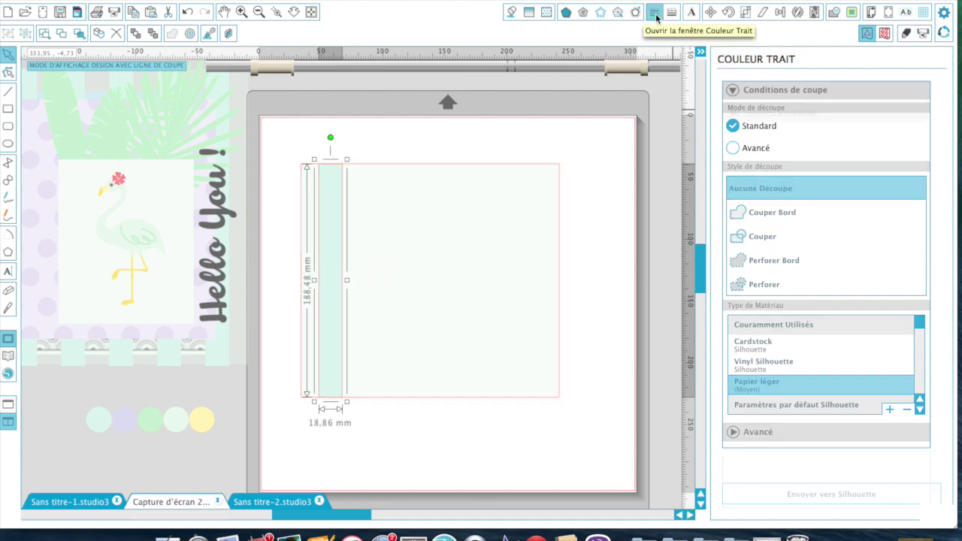
click(840, 120)
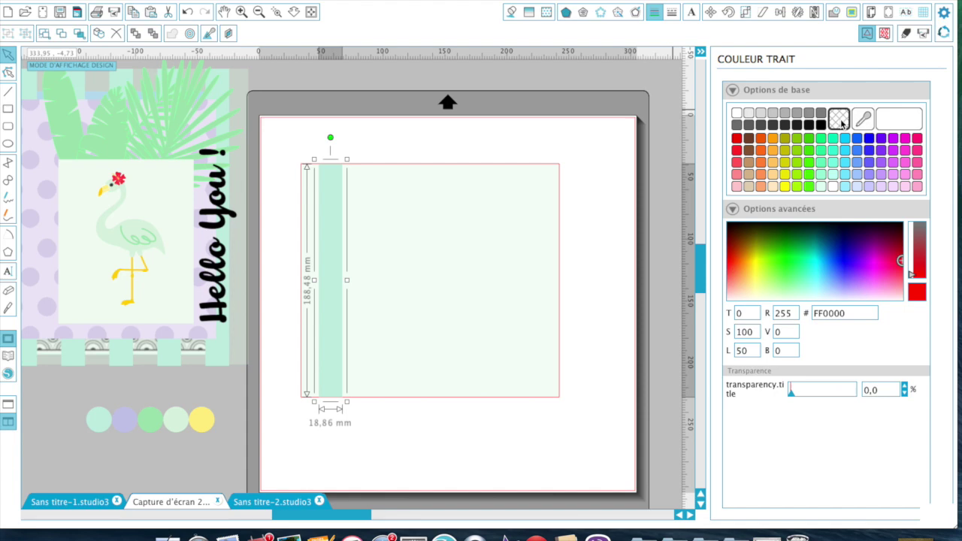
key(super+d)
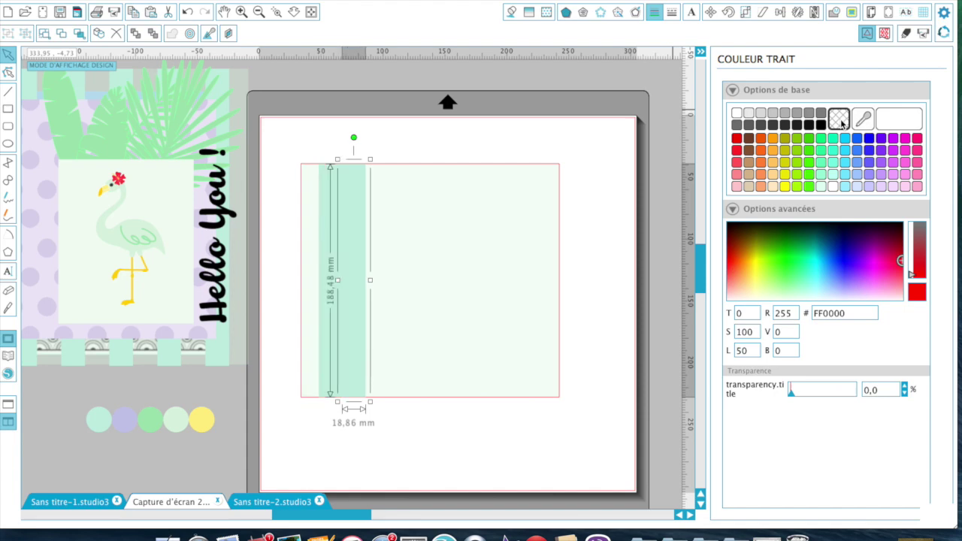
key(super+d)
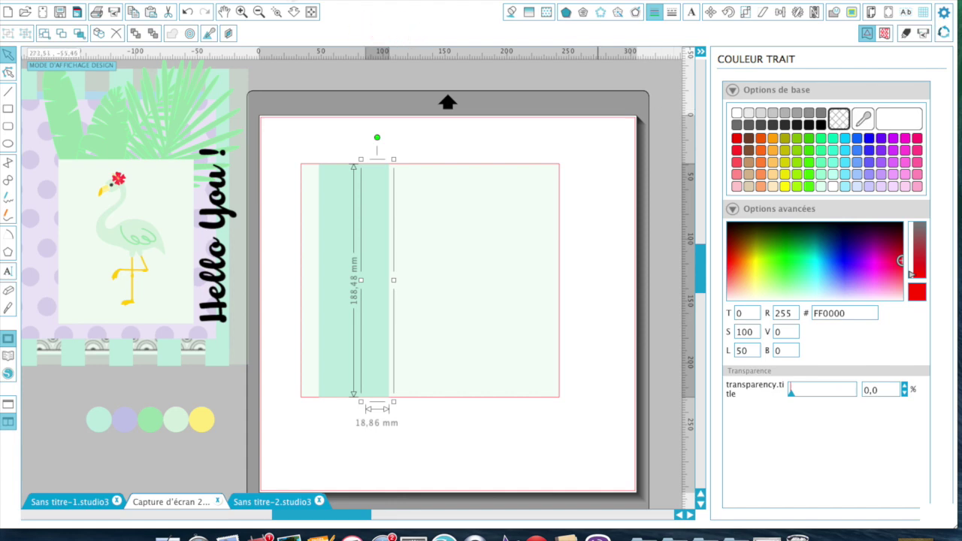
drag(280, 2, 376, 3)
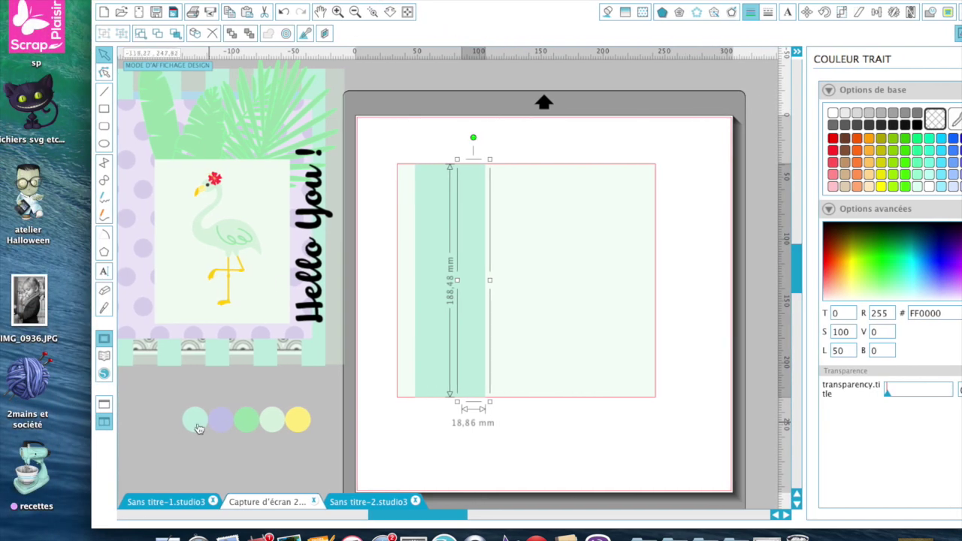
drag(442, 515, 412, 524)
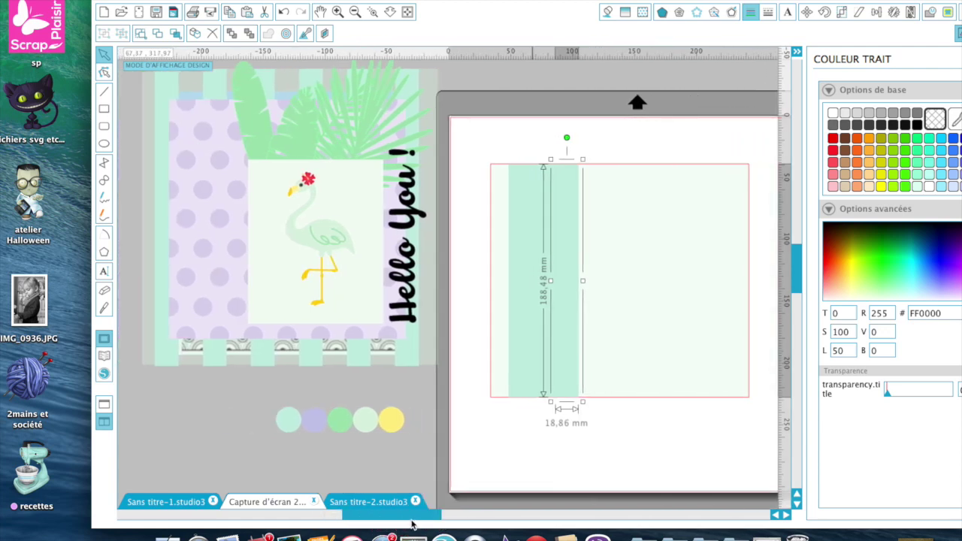
key(super+d)
key(super+d)
key(super+d)
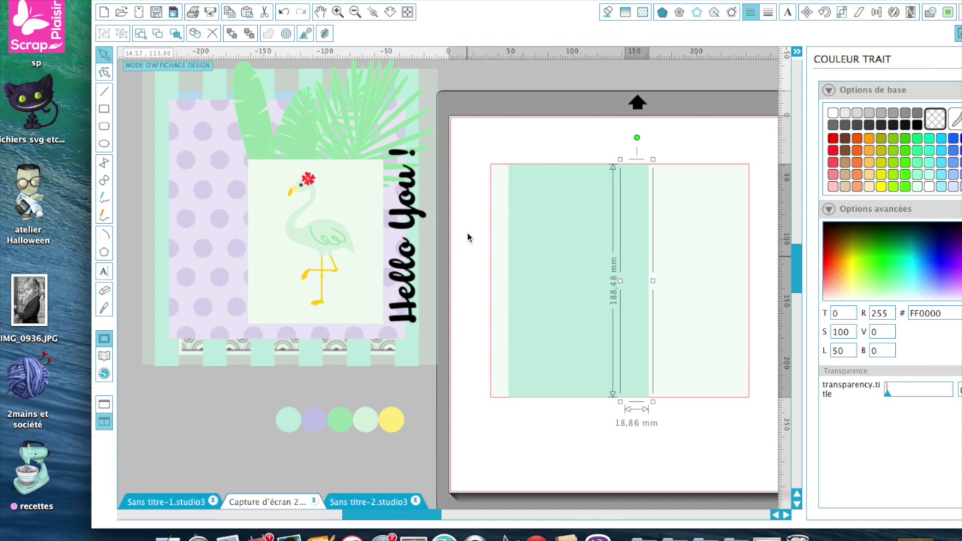
Step: Place the last stripe near the pale green rectangle's right edge and the first near its left edge, then move the rectangle below the stripes
drag(630, 225, 717, 224)
drag(518, 233, 509, 237)
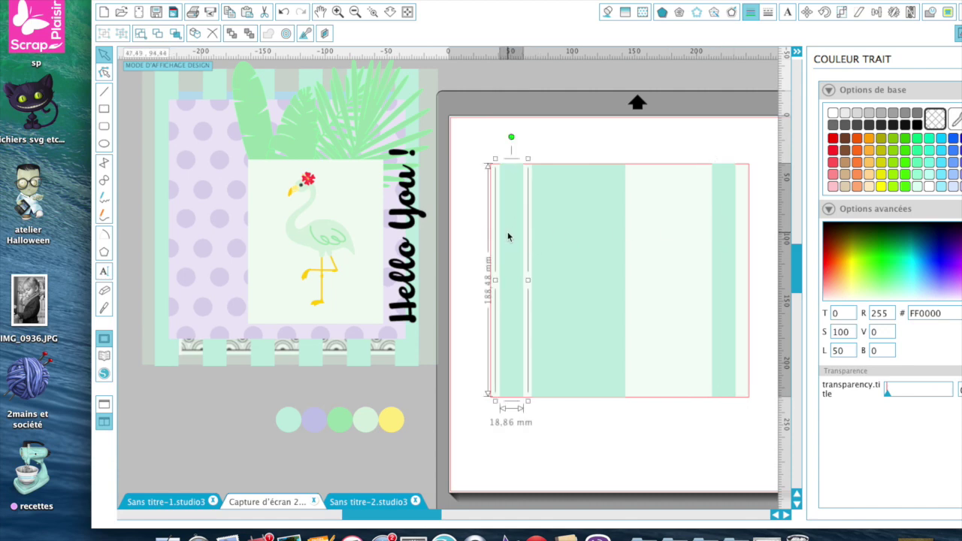
drag(688, 305, 683, 520)
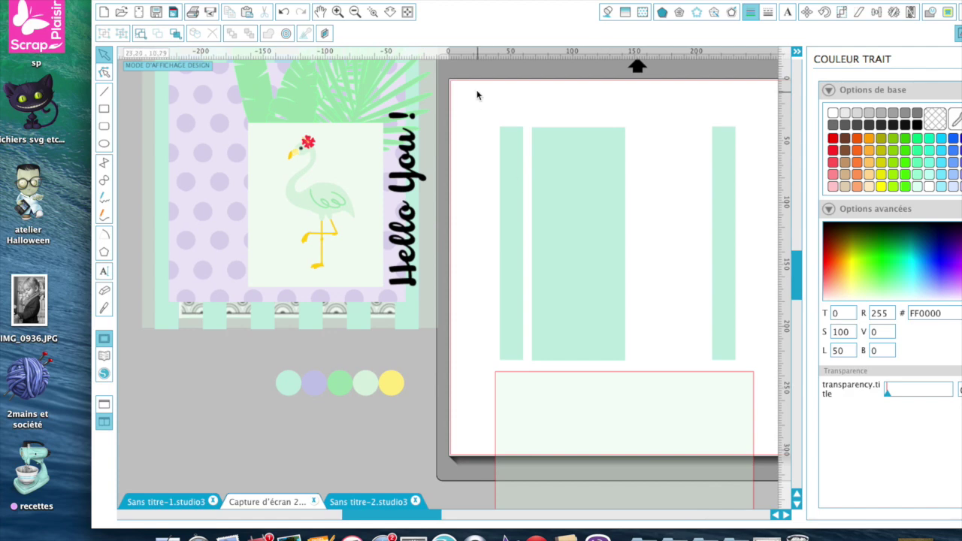
Step: Distribute all six mint stripes evenly in the horizontal direction and group them
drag(460, 95, 741, 280)
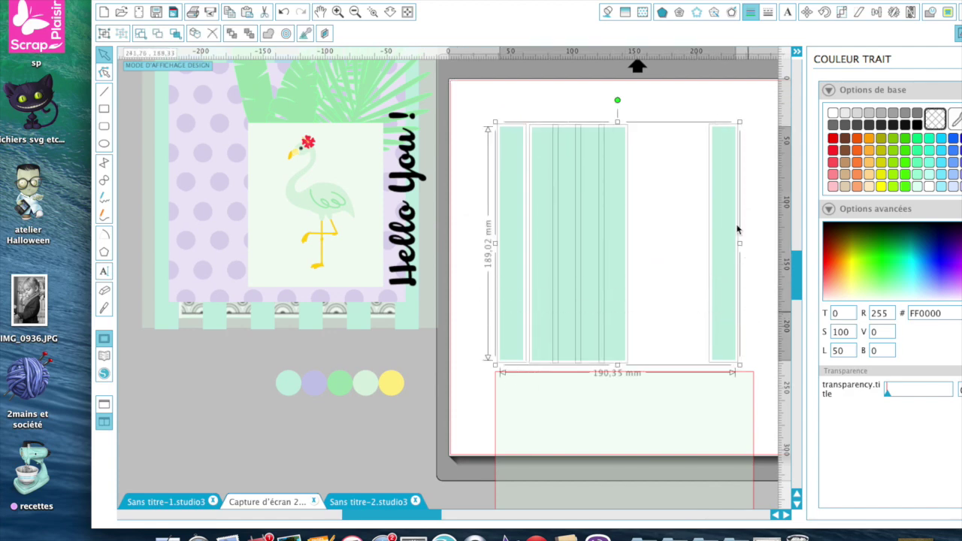
click(875, 13)
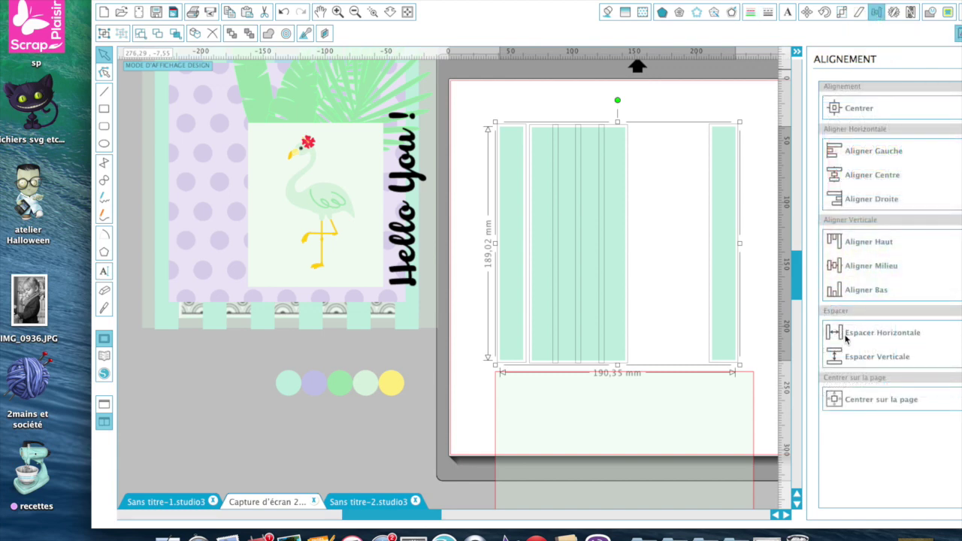
click(873, 336)
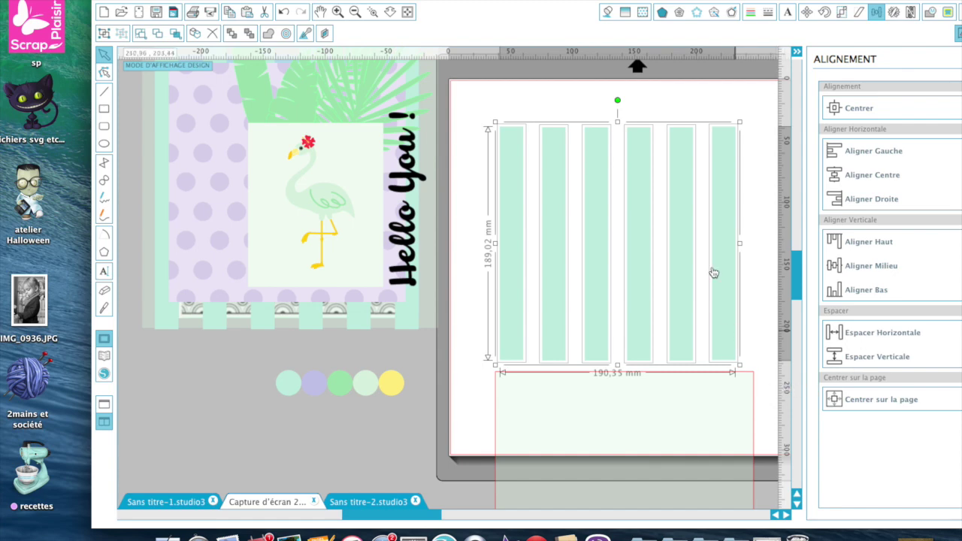
right_click(676, 228)
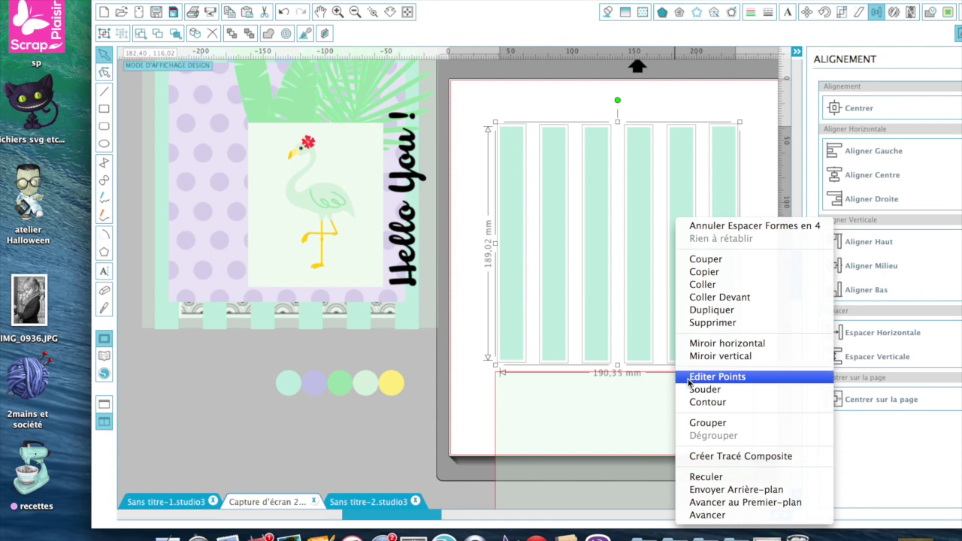
click(690, 426)
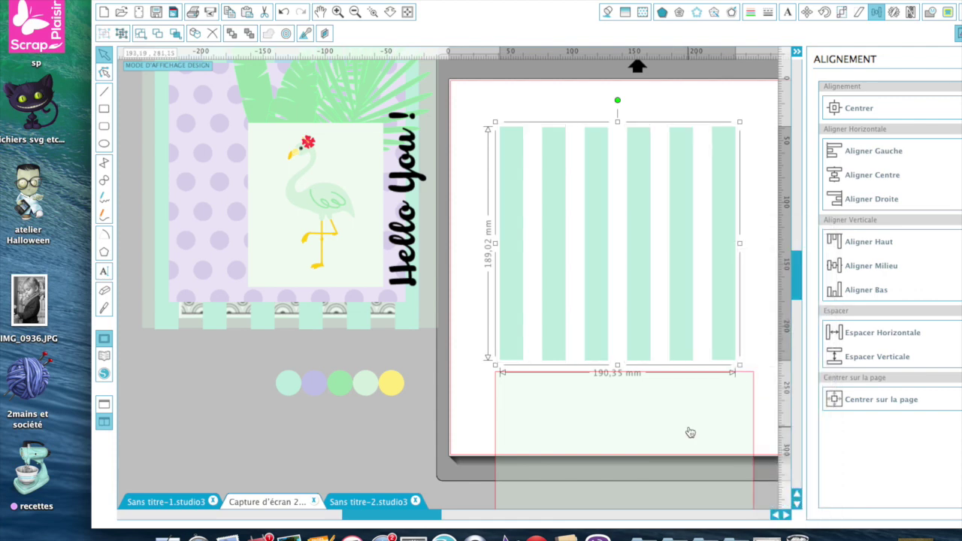
Step: Move the pale green rectangle back behind the stripe group and align the two by horizontal centre and top edge
click(553, 396)
drag(553, 395, 548, 148)
drag(464, 84, 782, 376)
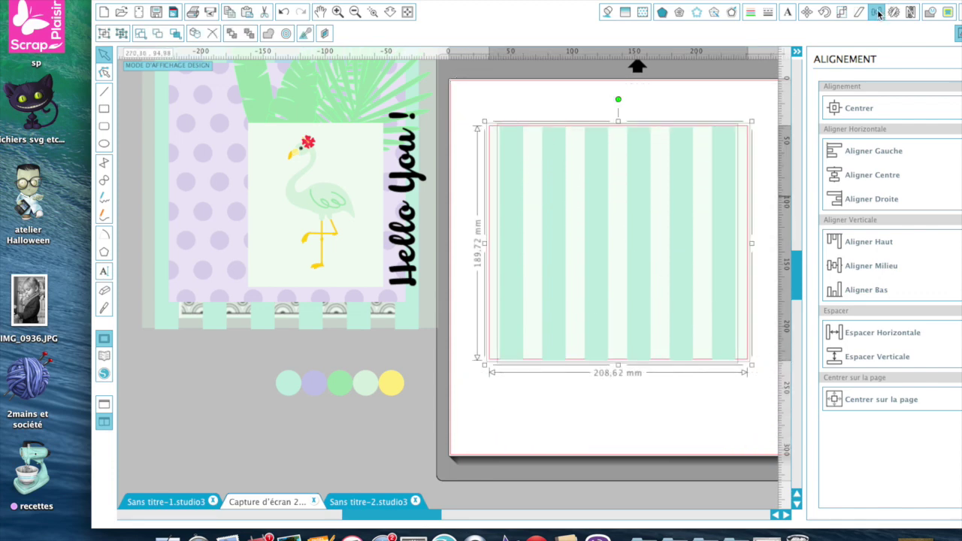
click(867, 176)
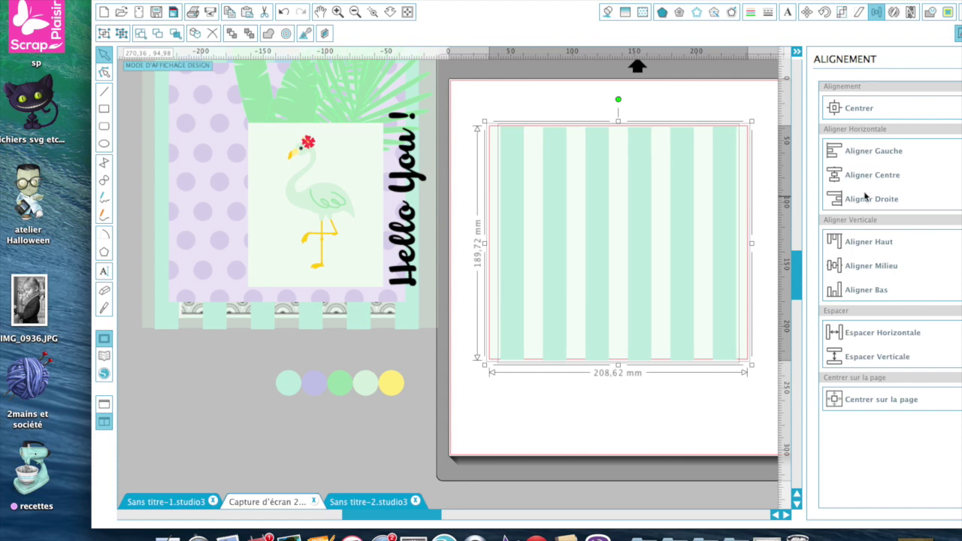
click(859, 245)
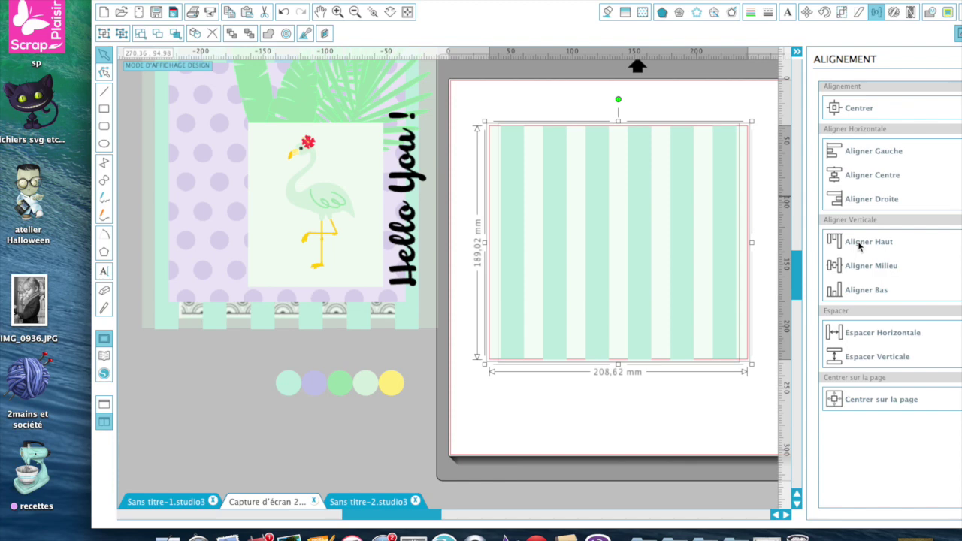
click(683, 396)
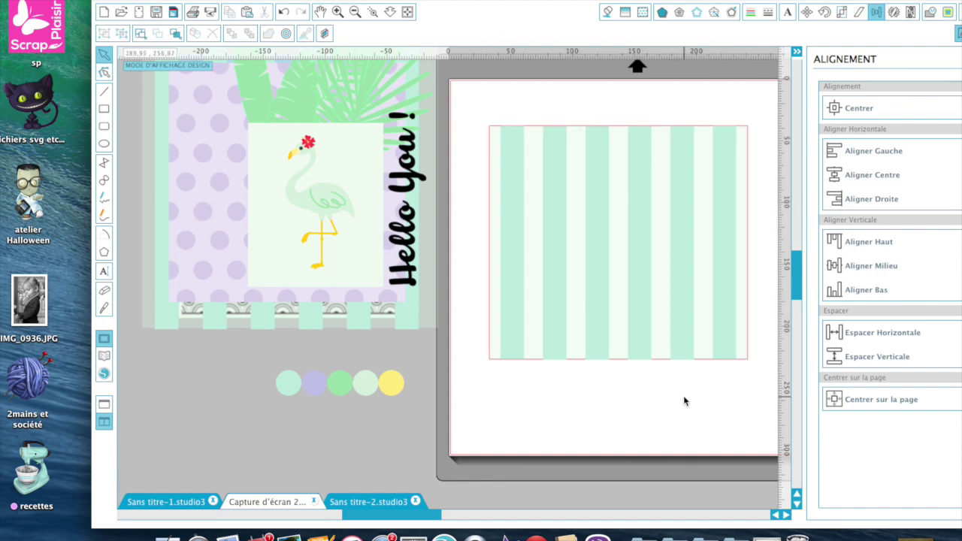
Step: Make the outline of the pale green background rectangle transparent
click(743, 129)
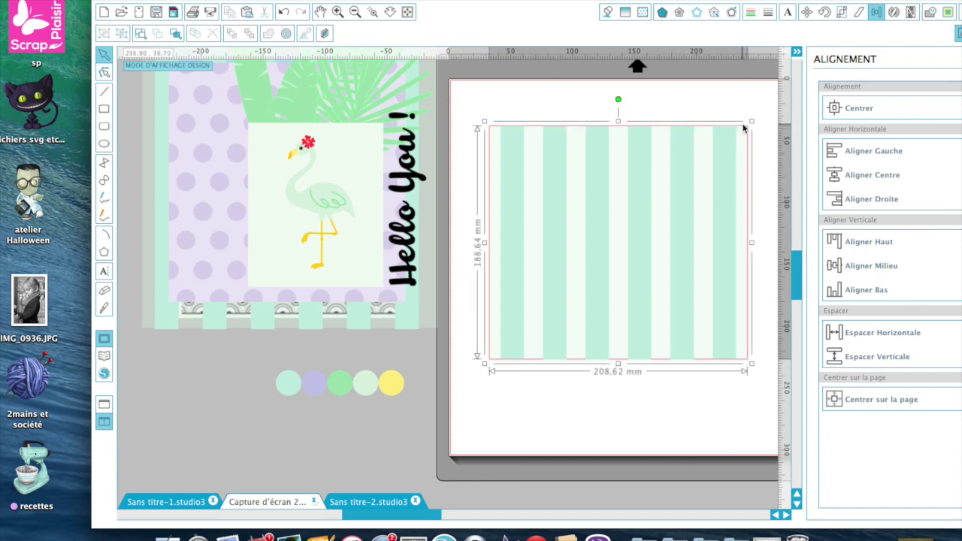
click(751, 13)
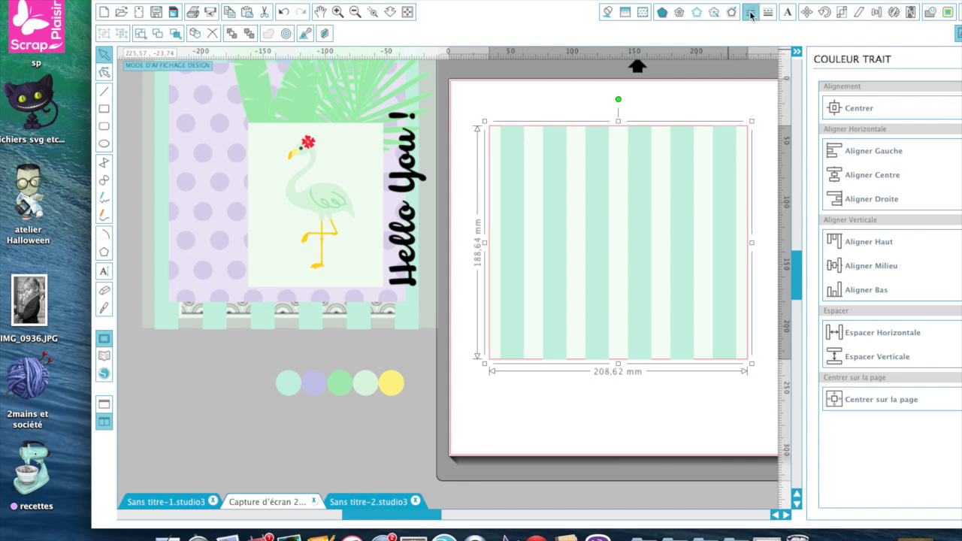
click(936, 125)
click(536, 107)
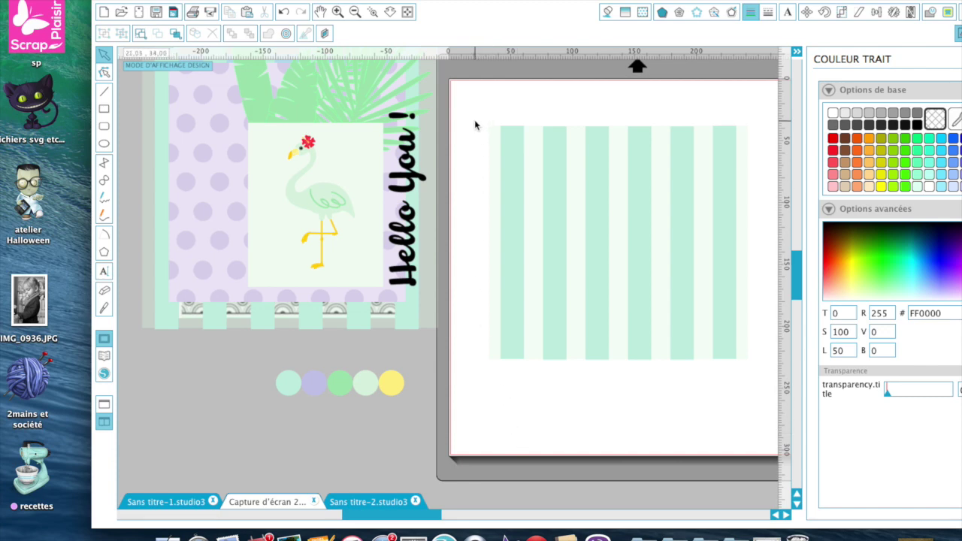
Step: Delete the stripe group and the pale green background rectangle from the page
click(628, 237)
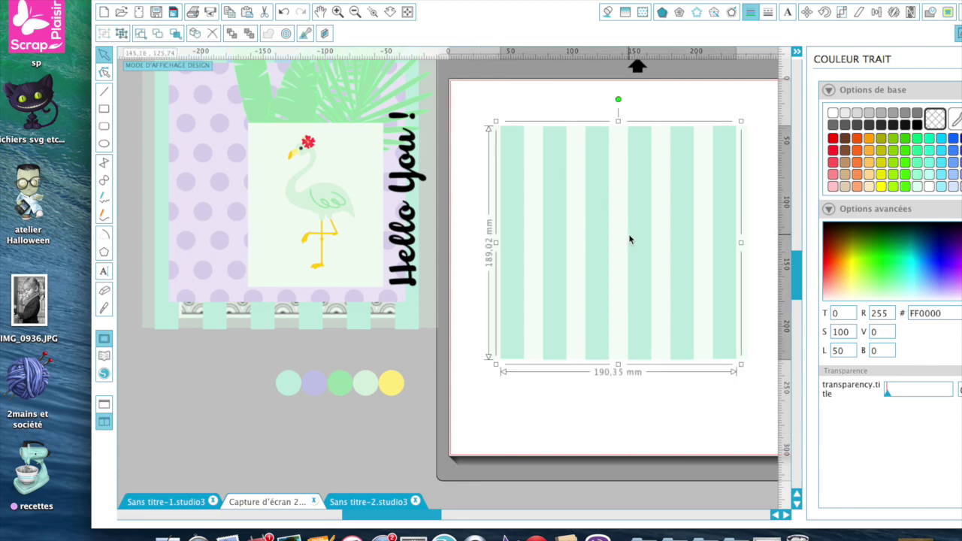
key(Delete)
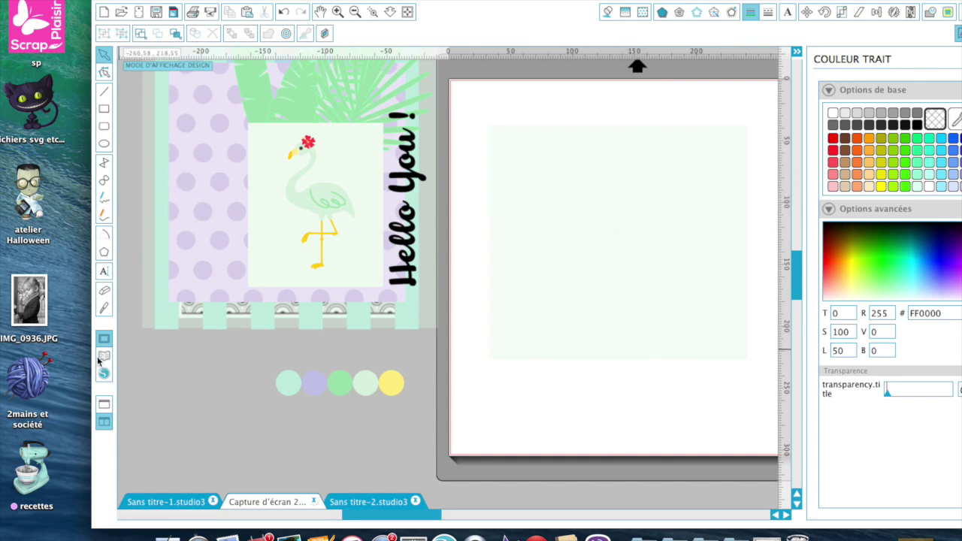
click(533, 163)
key(Delete)
Step: Draw a regular pentagon about 122 × 116 mm in the middle of the page and fill it with the purple polka-dot pattern
click(105, 254)
drag(490, 189, 578, 276)
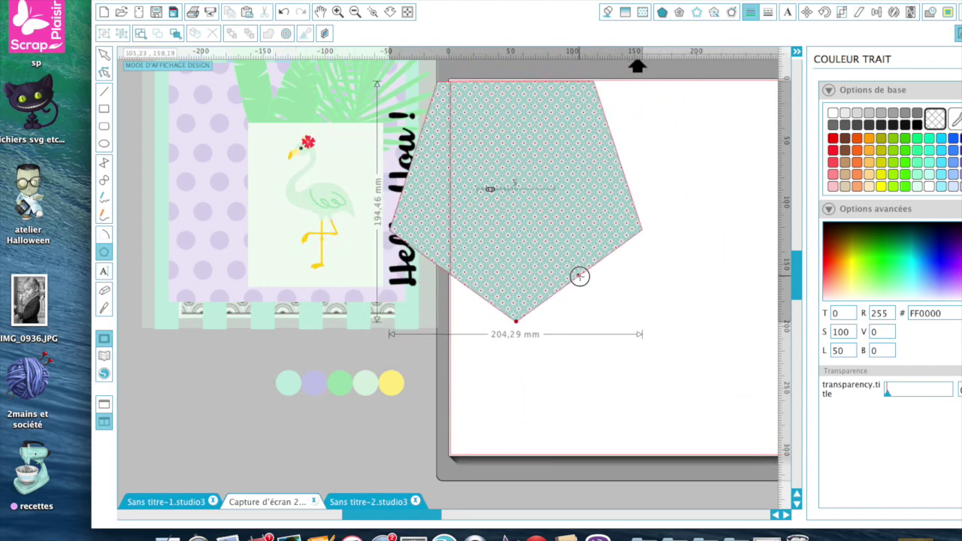
mouse_move(579, 276)
mouse_down()
mouse_move(595, 294)
mouse_move(548, 221)
mouse_move(542, 172)
mouse_move(524, 161)
mouse_move(476, 157)
mouse_move(448, 217)
mouse_move(454, 208)
mouse_up()
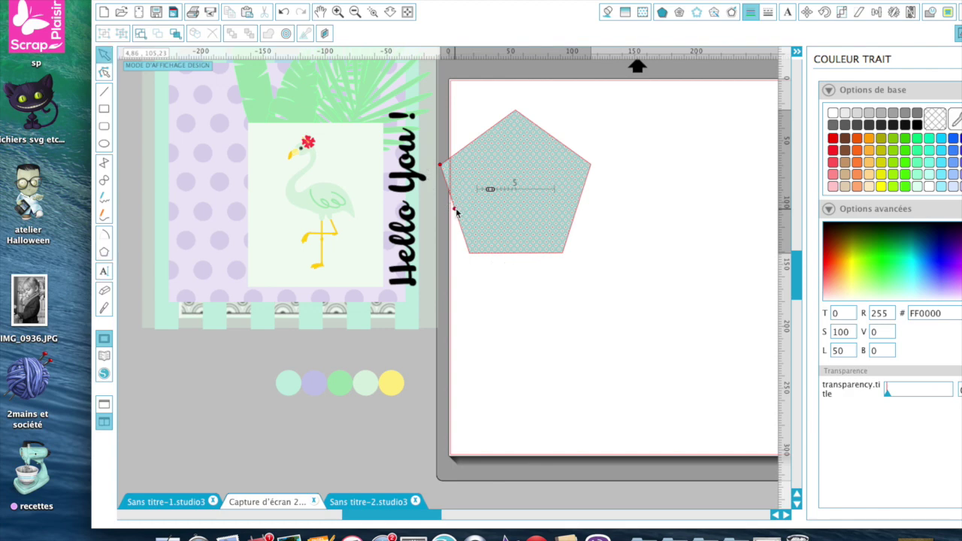
mouse_move(481, 168)
mouse_down()
mouse_move(545, 221)
mouse_move(576, 224)
mouse_up()
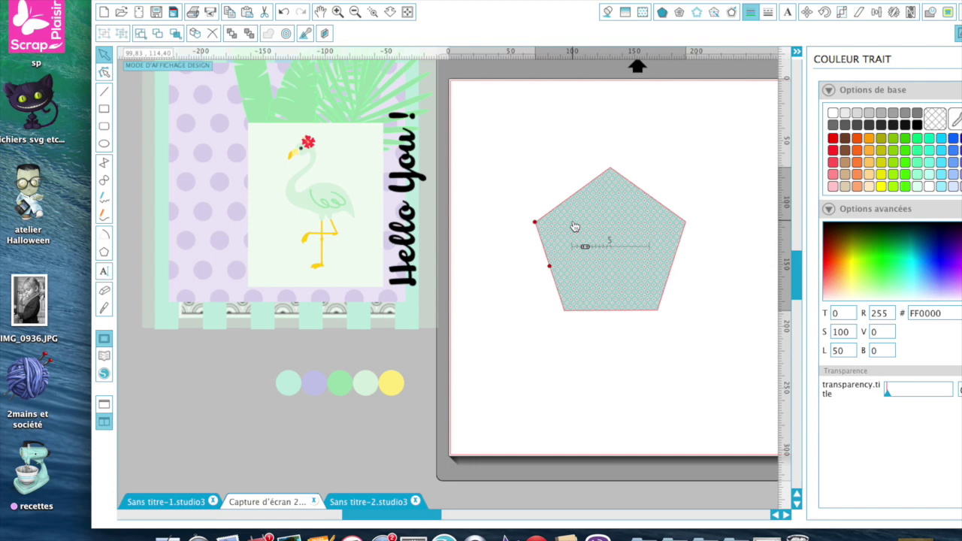
click(644, 13)
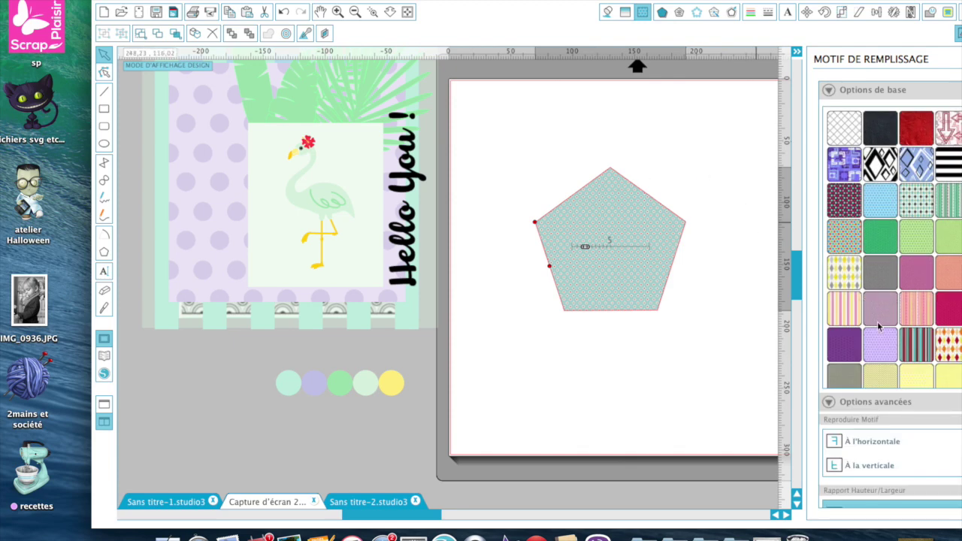
click(881, 347)
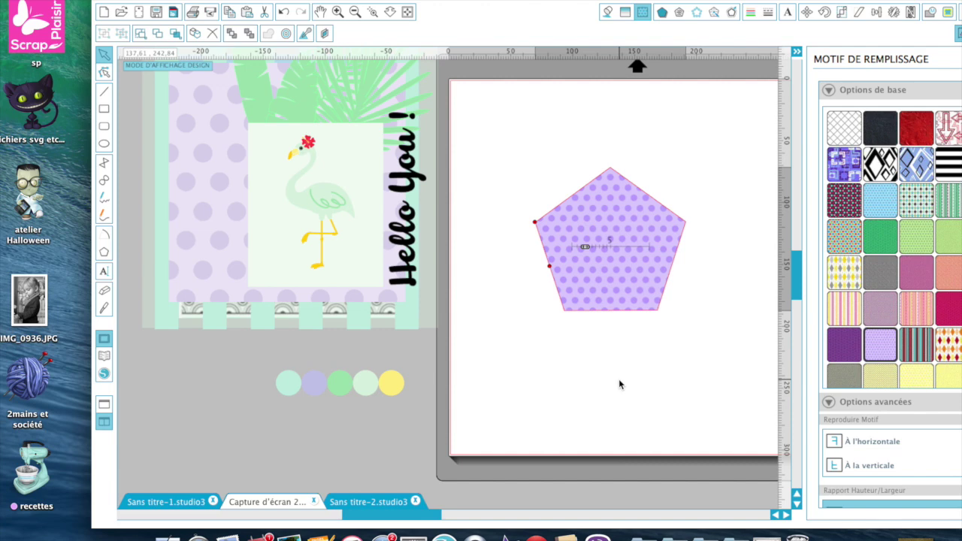
Step: Duplicate the polka-dot pentagon, place the copy to its lower right and fill the copy with white (FFFFFF)
click(591, 310)
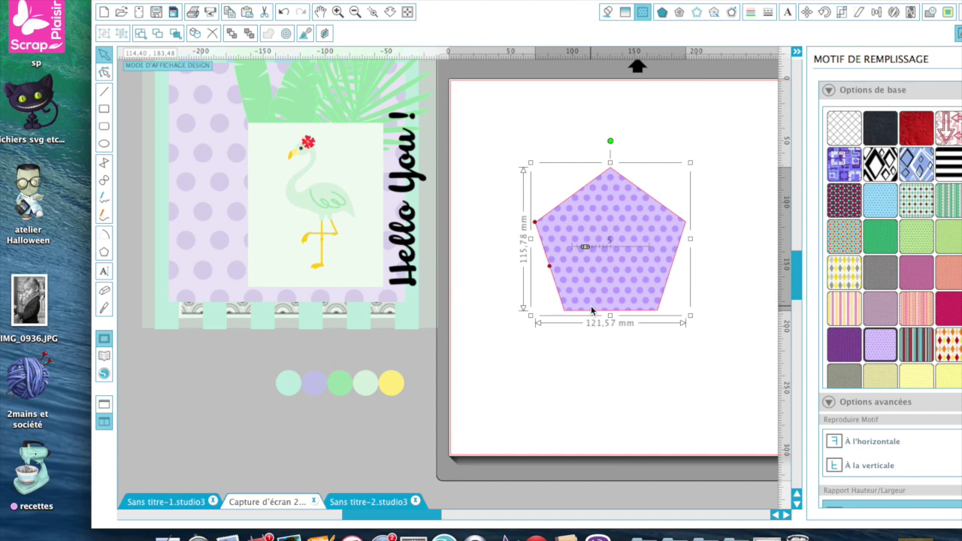
key(super+d)
drag(591, 310, 649, 410)
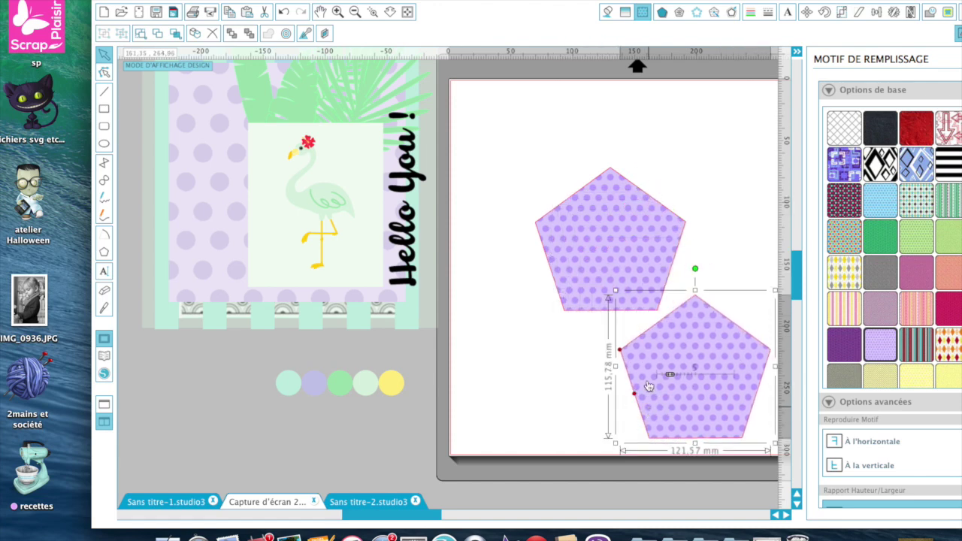
click(607, 12)
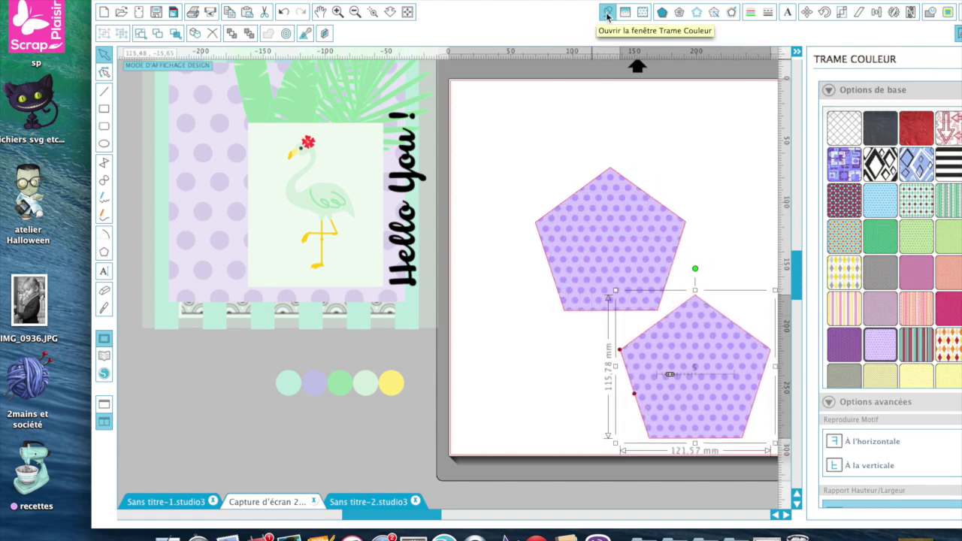
click(833, 113)
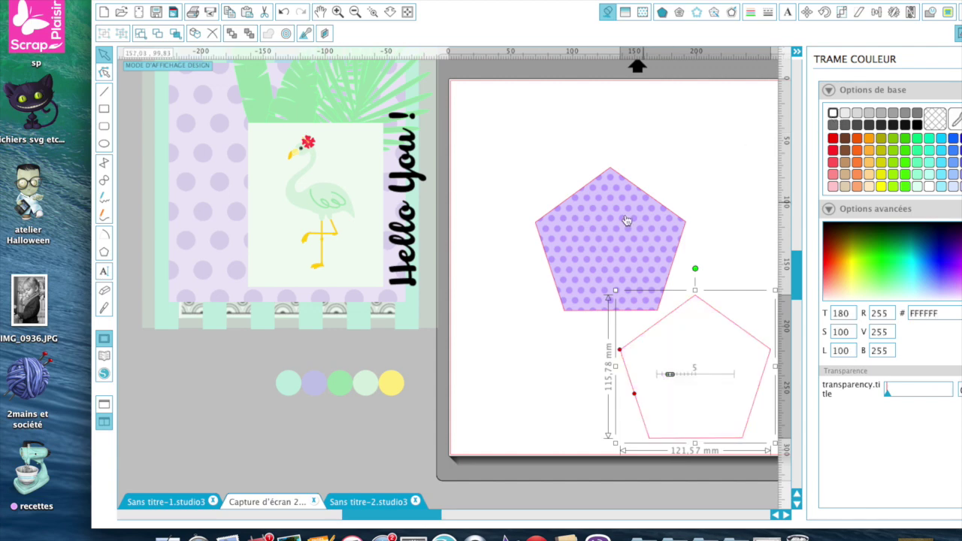
Step: Bring the polka-dot pentagon to the front and centre it together with the white pentagon
drag(598, 226, 616, 239)
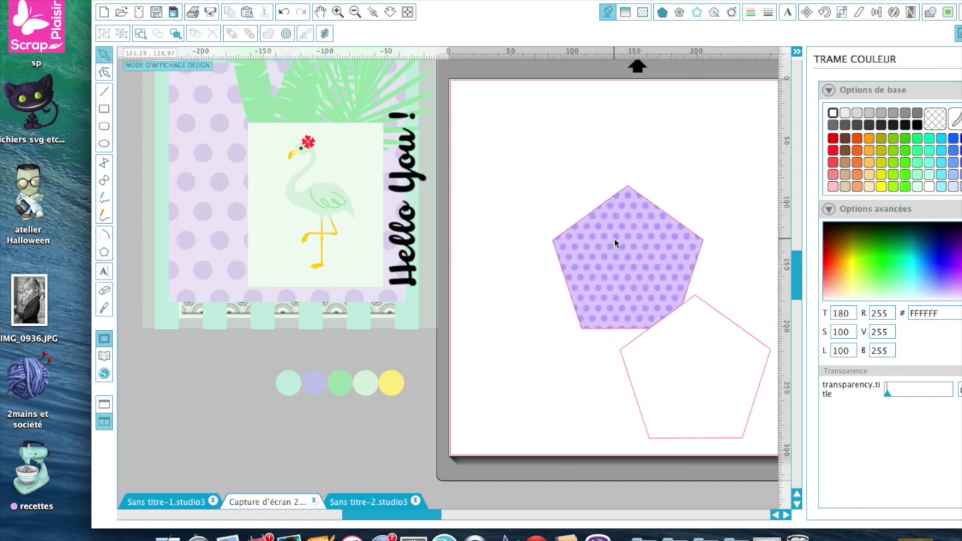
right_click(615, 234)
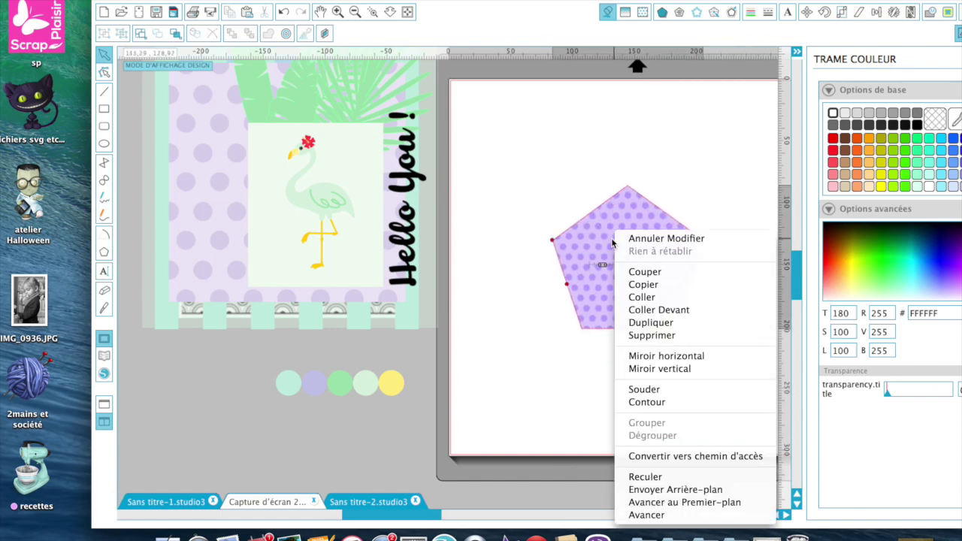
click(647, 502)
drag(505, 174, 703, 424)
scroll(703, 398, down, 1)
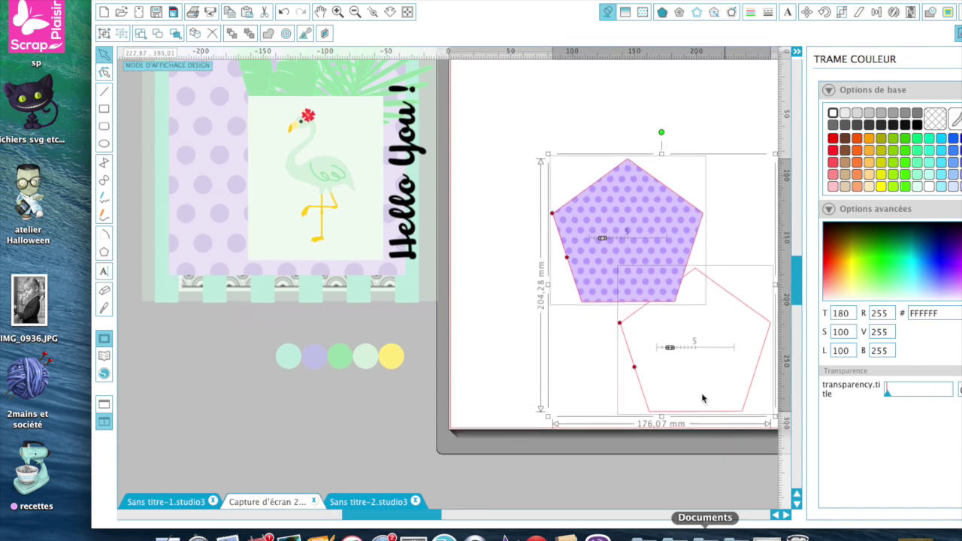
click(876, 13)
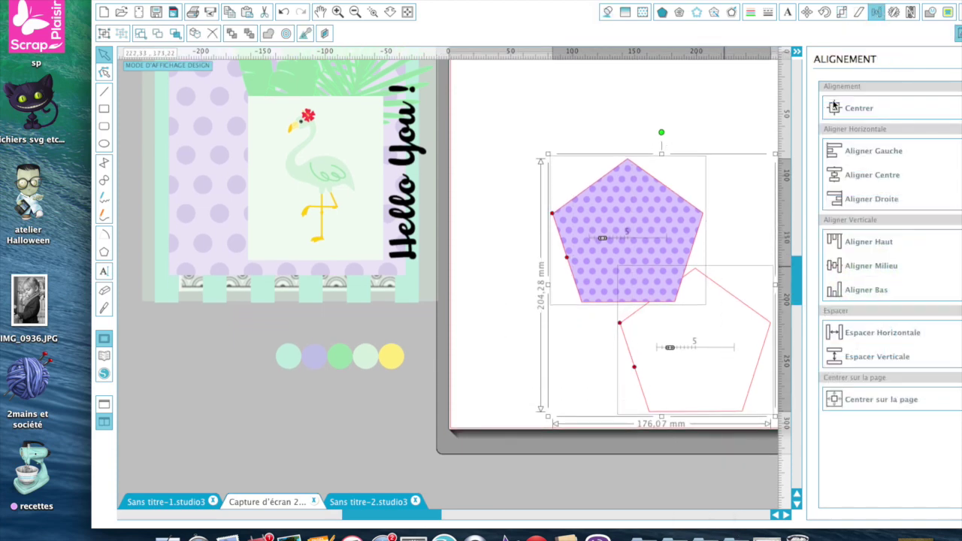
click(834, 109)
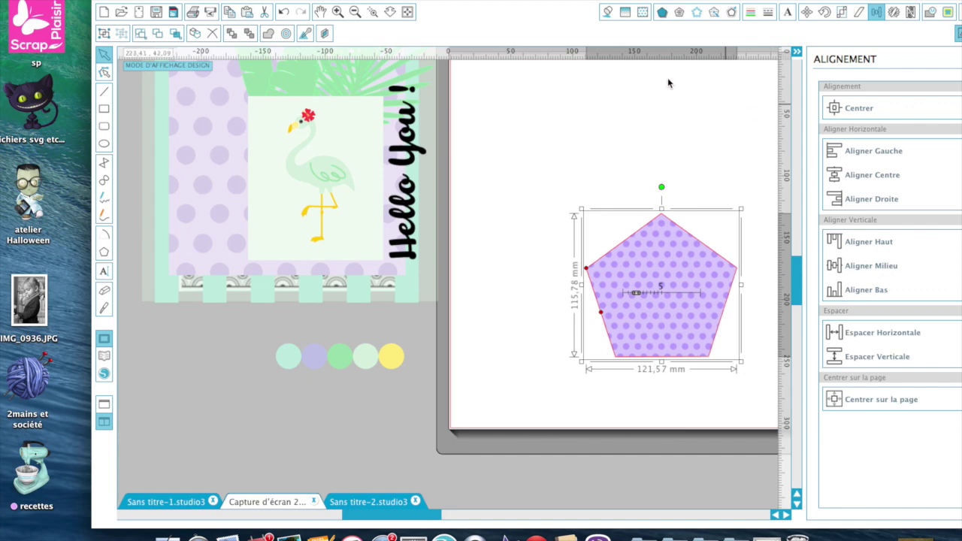
click(629, 123)
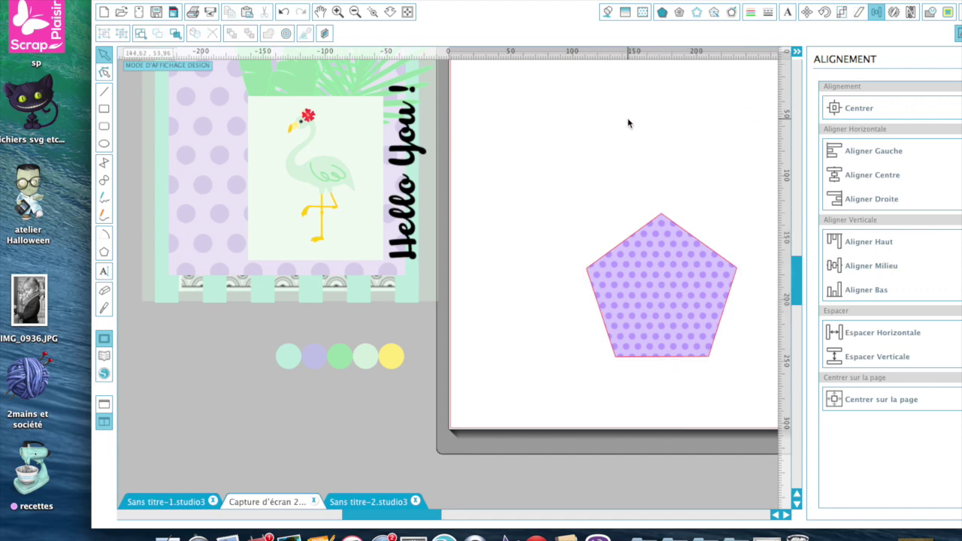
Step: Soften the polka-dot pattern of the front pentagon by raising its fill transparency to roughly half
click(651, 303)
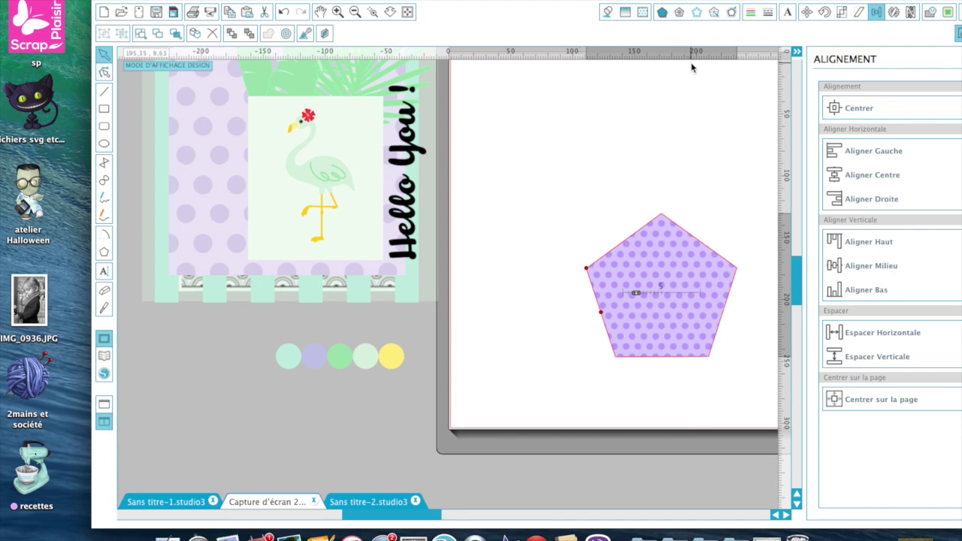
click(643, 14)
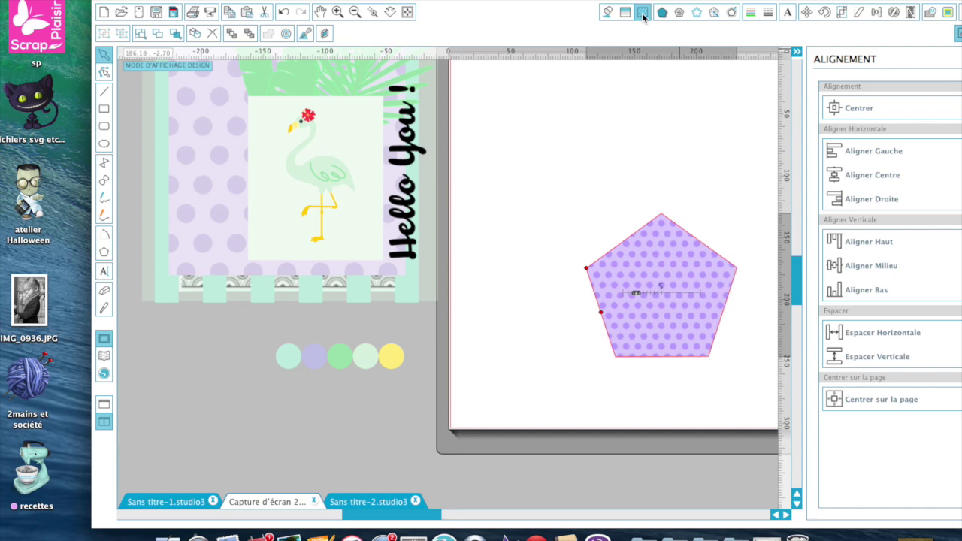
scroll(823, 306, down, 8)
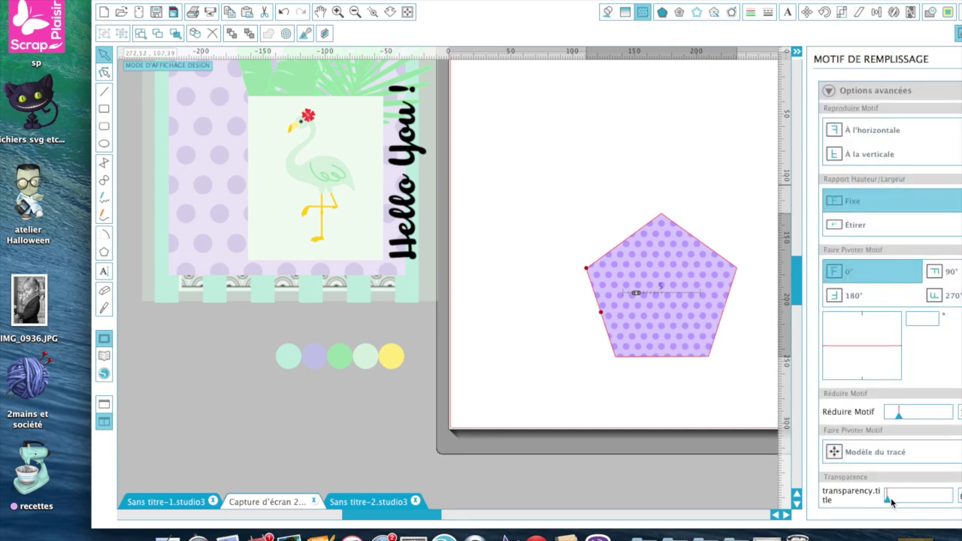
drag(888, 499, 924, 501)
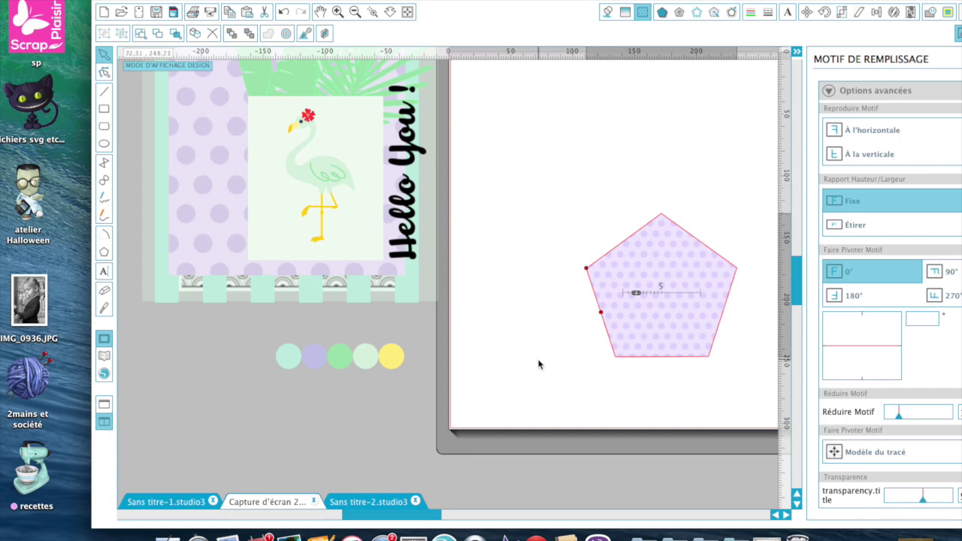
Step: Remove the polka-dot pentagon and the white pentagon behind it from the page
click(621, 279)
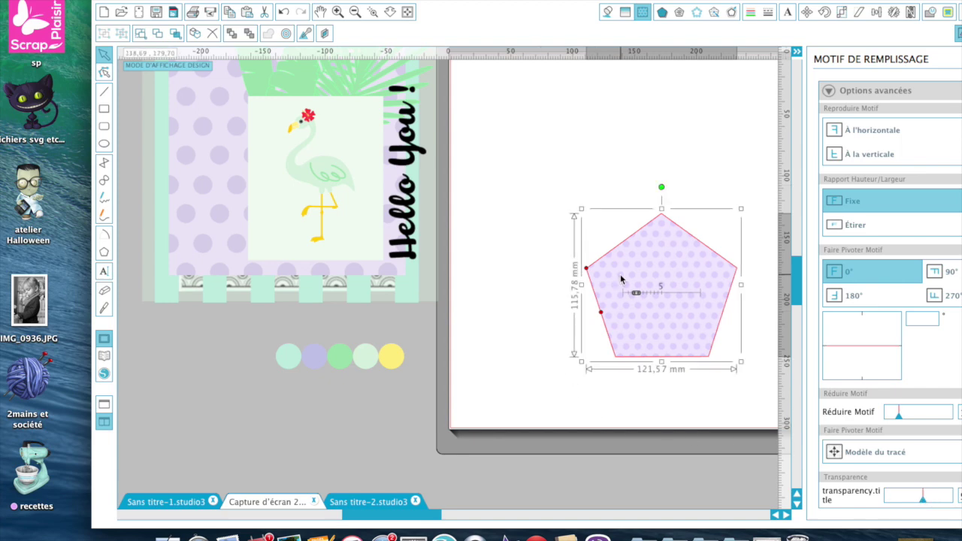
key(super+z)
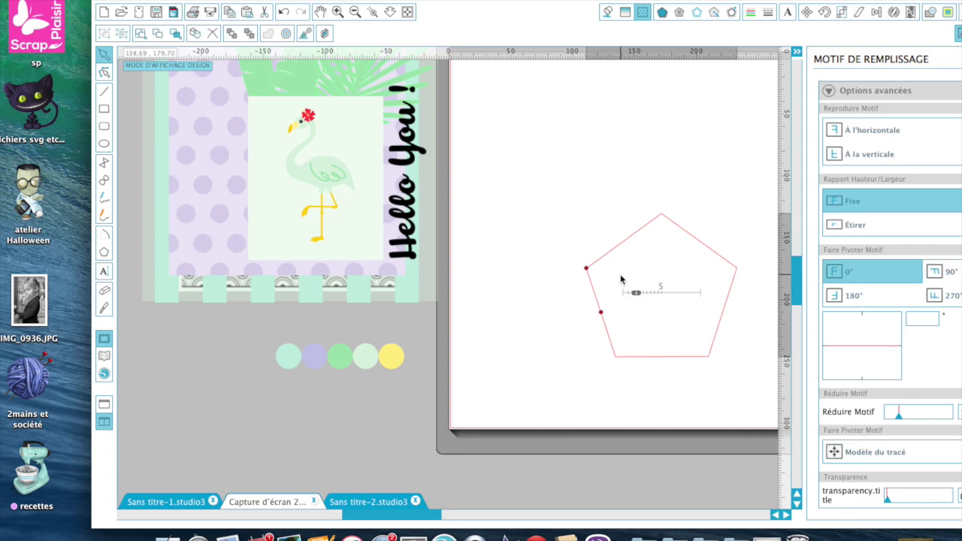
key(super+z)
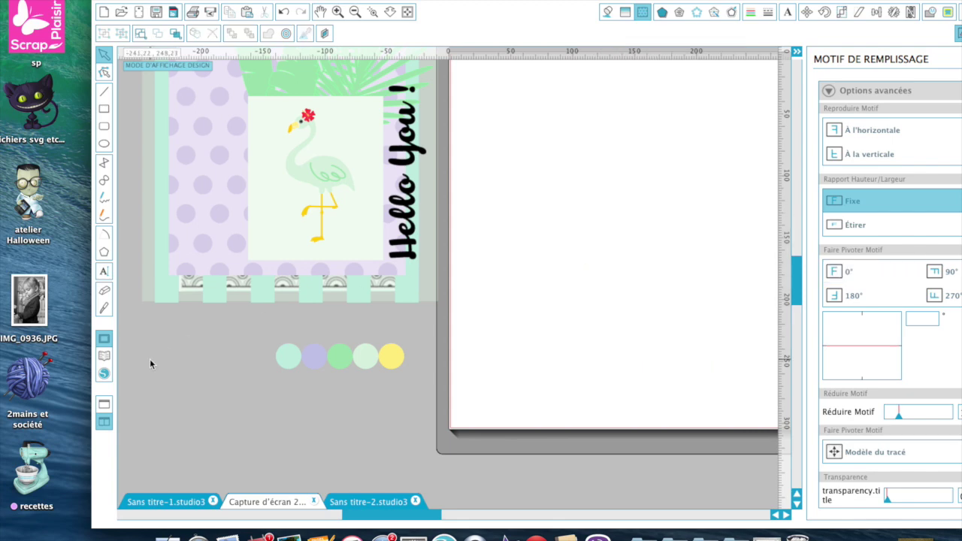
Step: Search the design library for "flam" and open the first pink flamingo design in the drawing
click(105, 359)
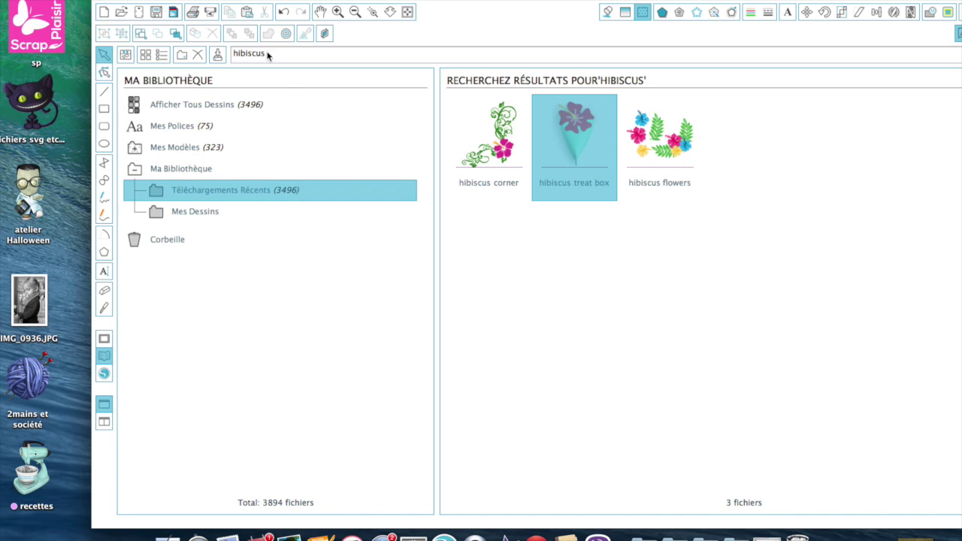
drag(267, 55, 233, 54)
text(fl)
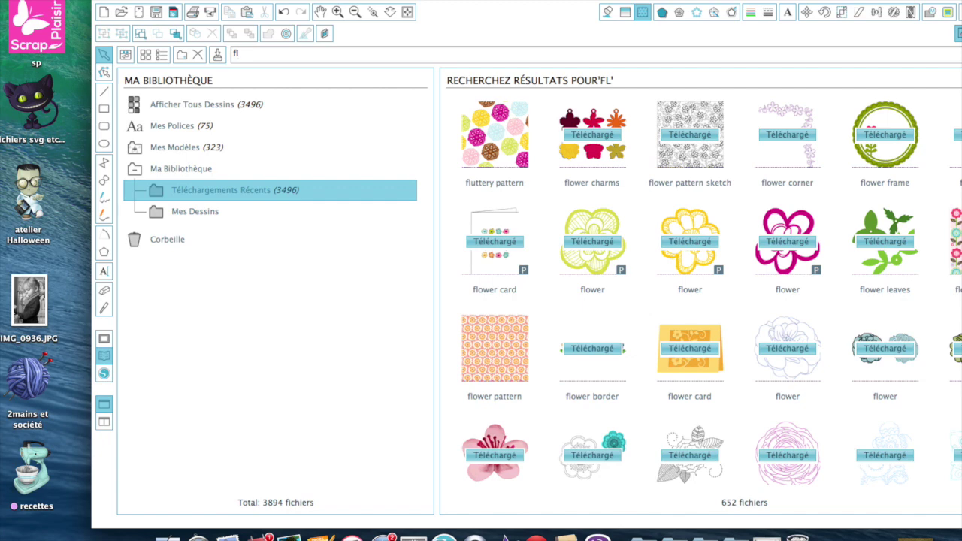
text(am)
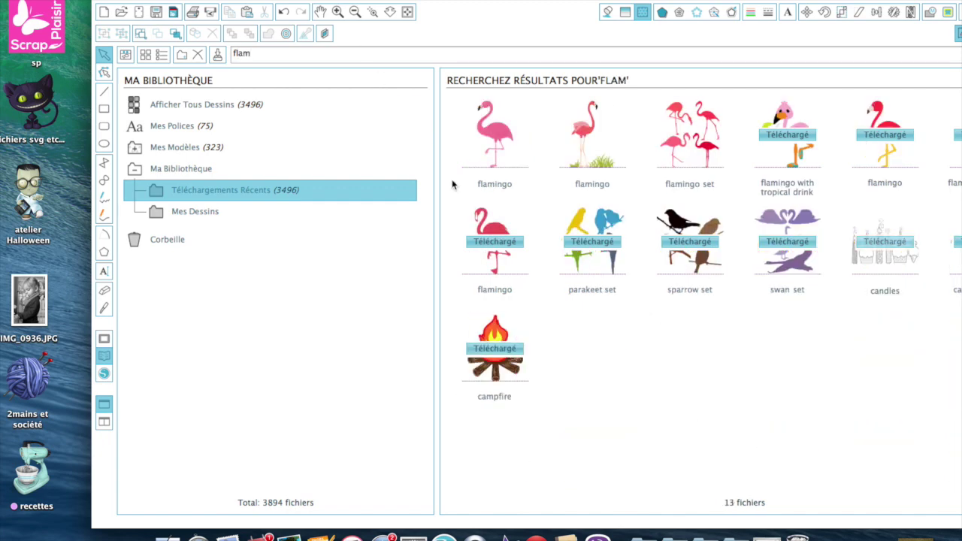
double_click(499, 143)
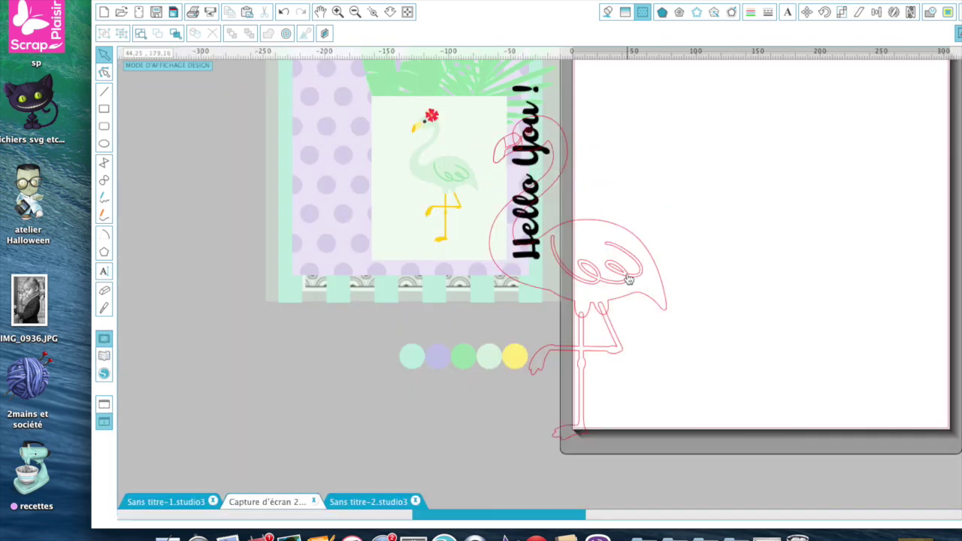
Step: Move the flamingo onto the middle of the page and ungroup it
drag(627, 275, 810, 242)
right_click(810, 242)
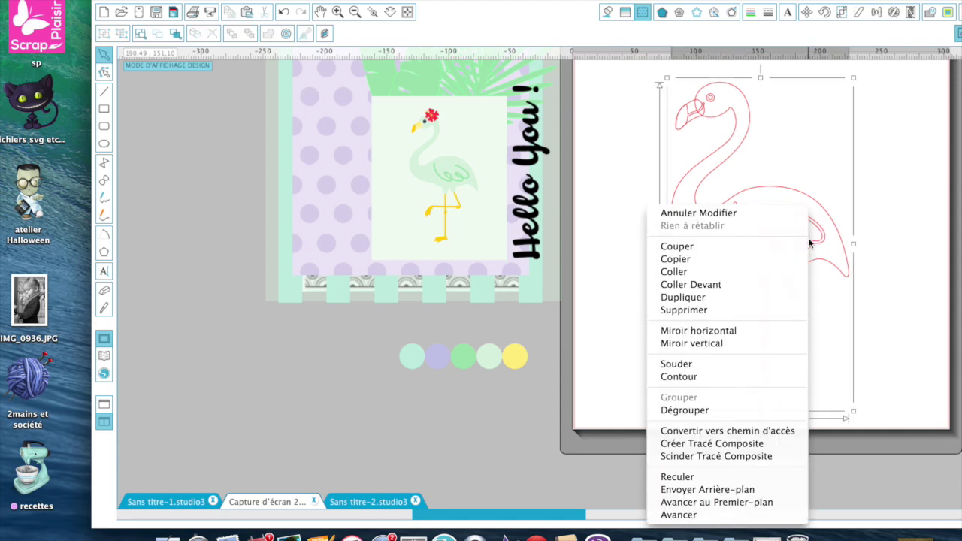
click(761, 412)
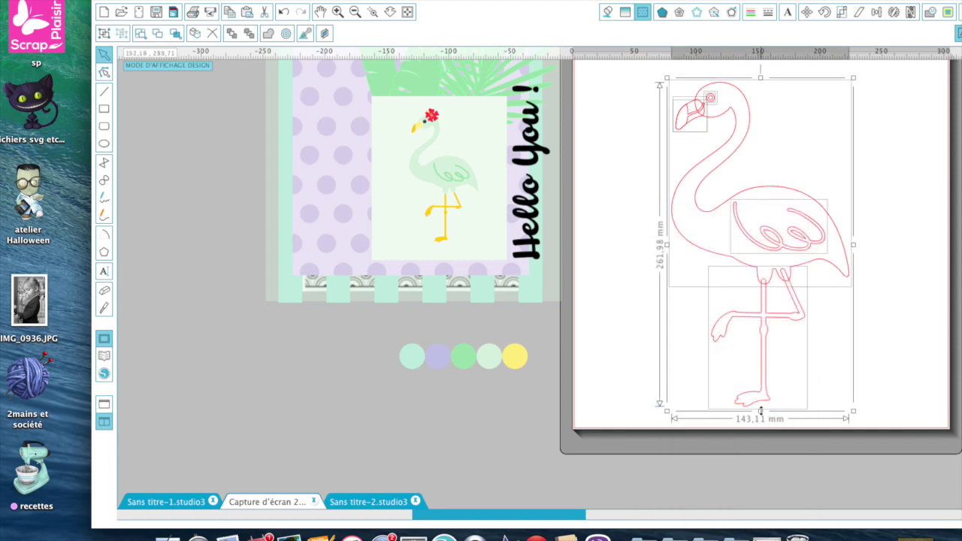
Step: Separate the two beak pieces, the legs and the wing swirl from the flamingo's body, spreading them around it
click(887, 163)
drag(688, 120, 635, 150)
drag(681, 115, 644, 96)
right_click(755, 241)
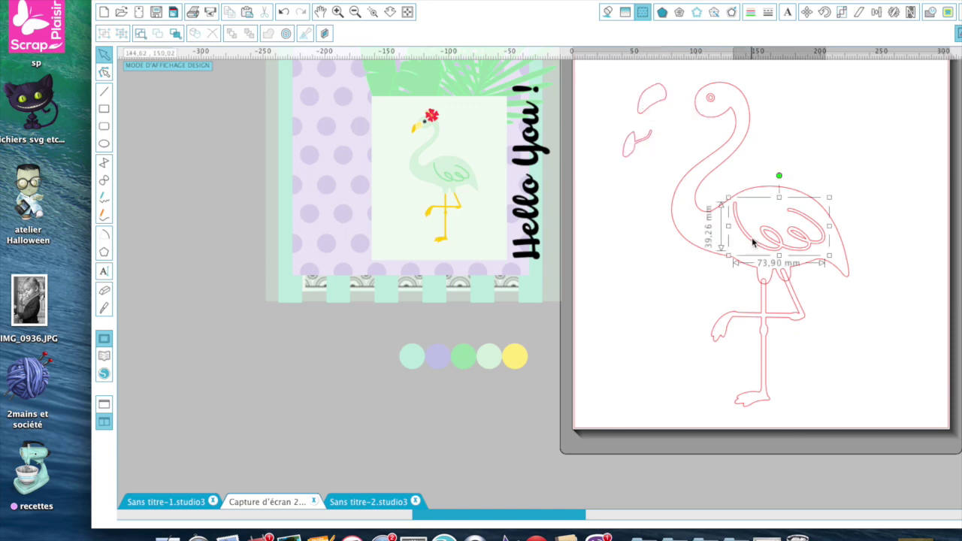
click(822, 166)
drag(760, 318, 677, 326)
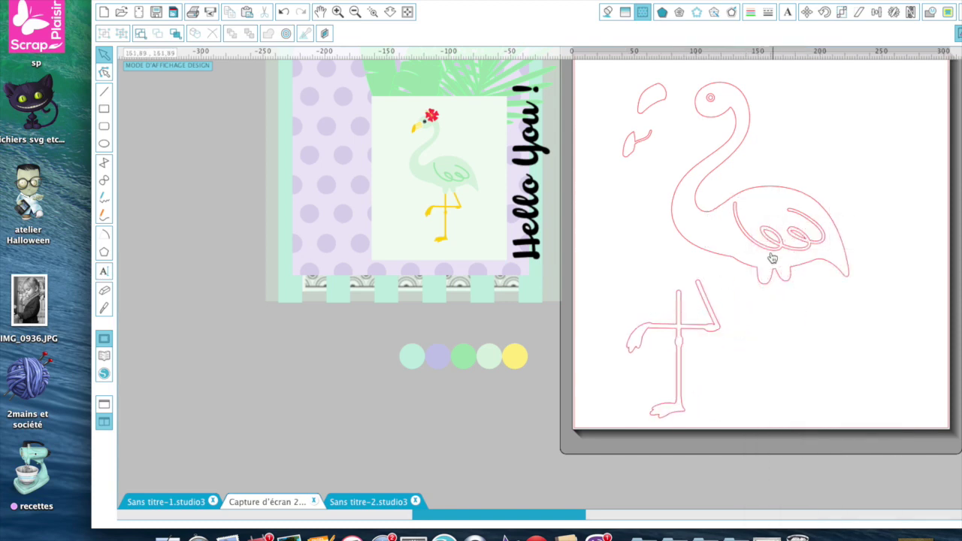
drag(768, 254, 821, 148)
Step: Move the eye's two circles off the head to below the beak pieces and group them
drag(711, 97, 655, 172)
click(656, 172)
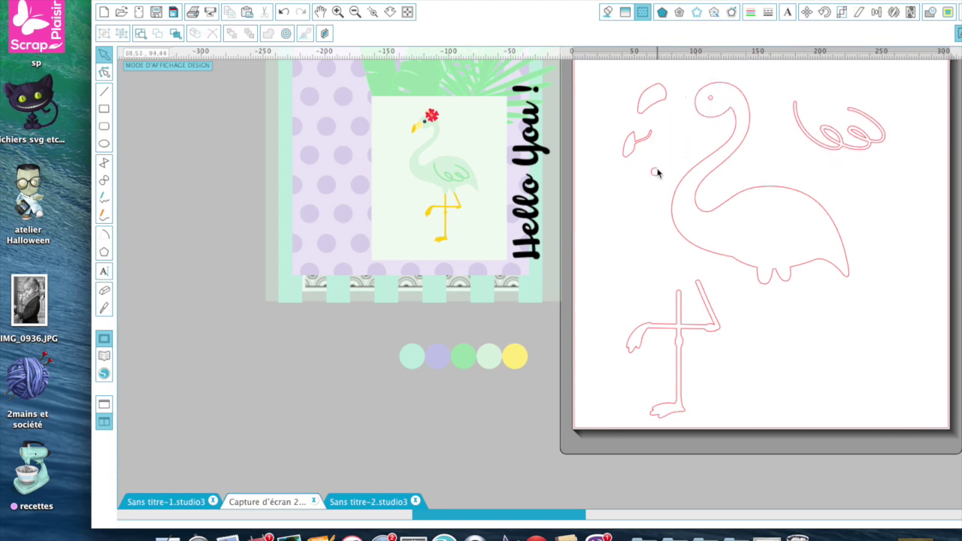
drag(711, 98, 671, 191)
click(654, 172)
key(super+g)
Step: Fill the flamingo's body with the pale green sampled from the fourth palette circle (DCF2E1)
click(712, 137)
click(767, 194)
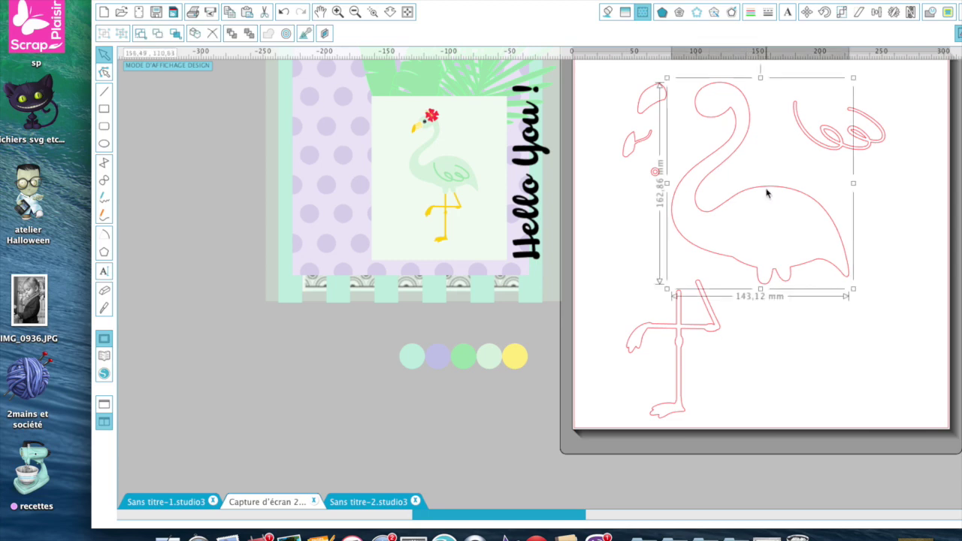
click(608, 13)
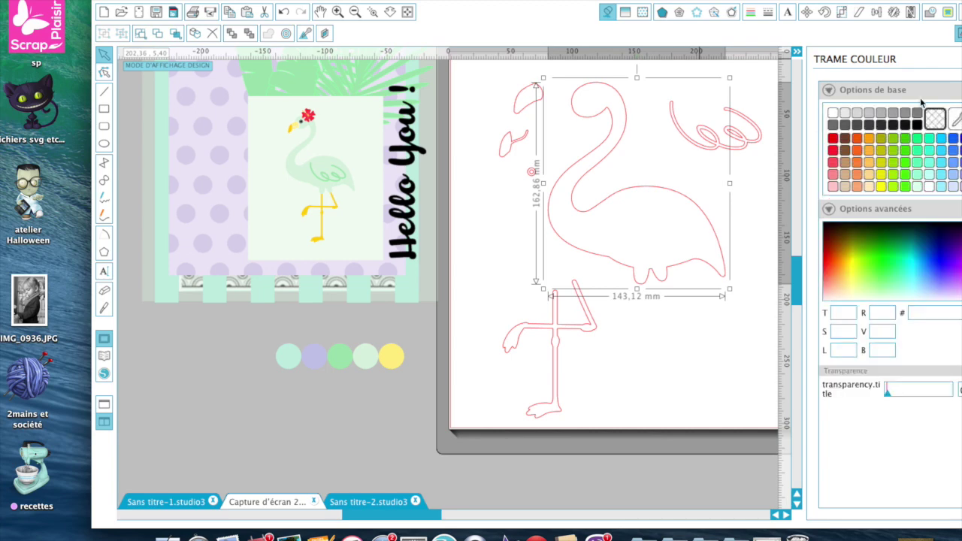
click(955, 122)
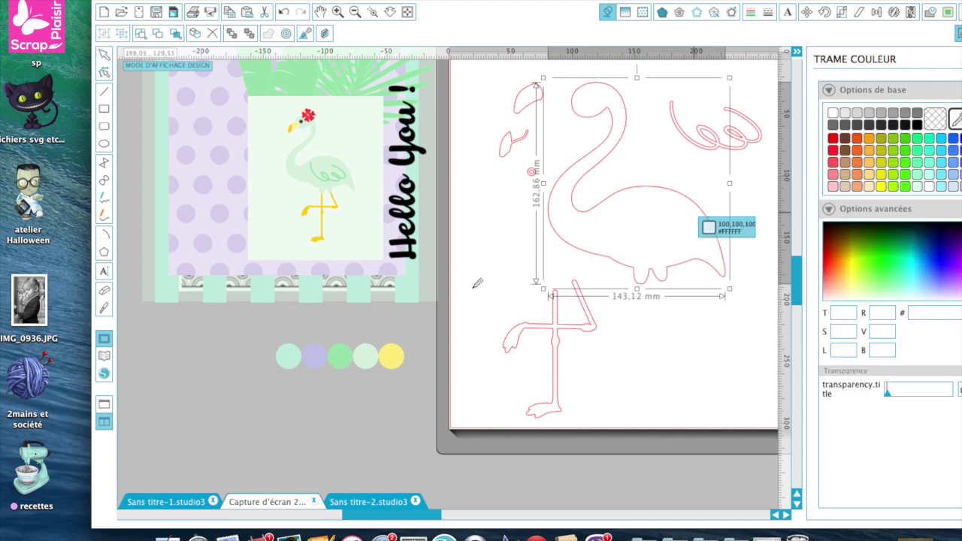
click(365, 354)
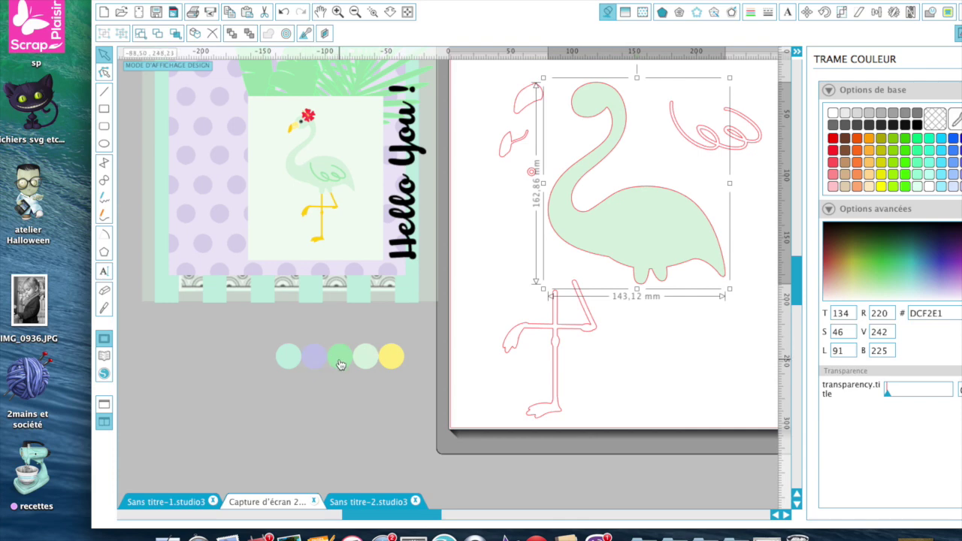
Step: Fill the wing swirl with the green sampled from the third palette circle (A5E2B5)
click(681, 133)
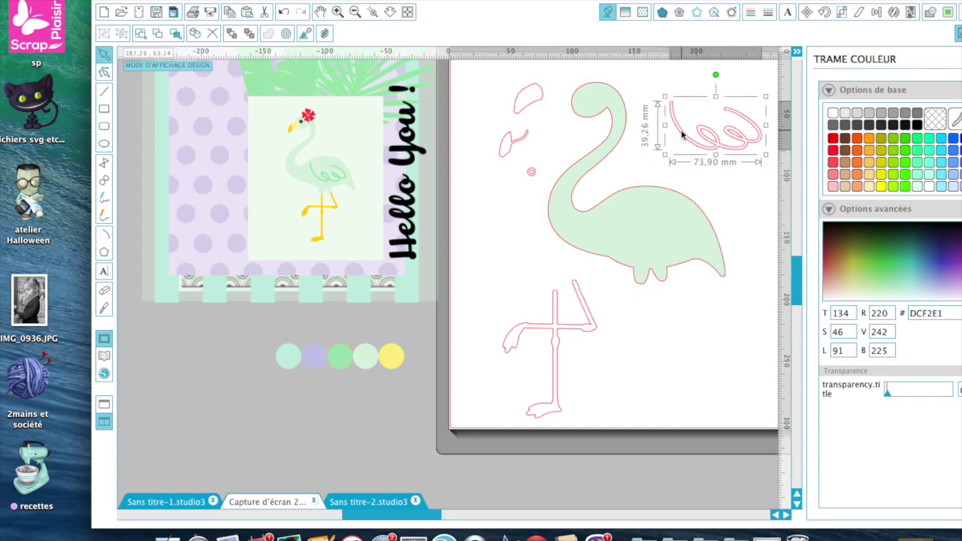
click(954, 124)
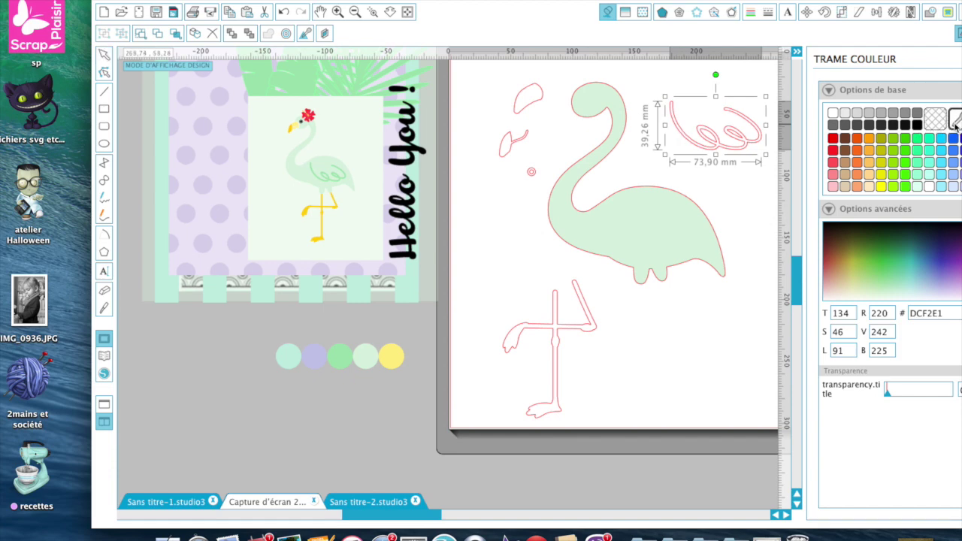
click(345, 359)
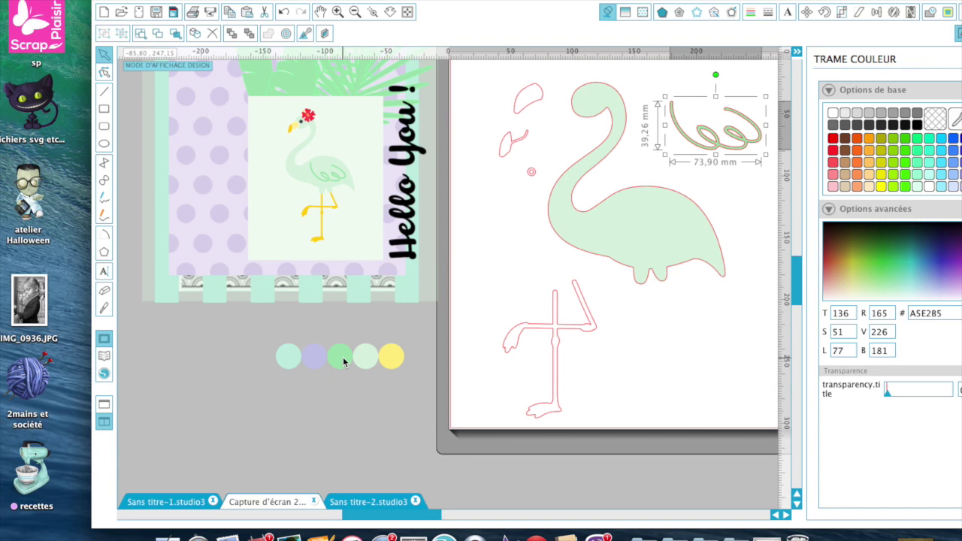
Step: Fill the legs with light orange (FFCA66) and the beak tip piece with a stronger orange (FFBA35)
click(533, 328)
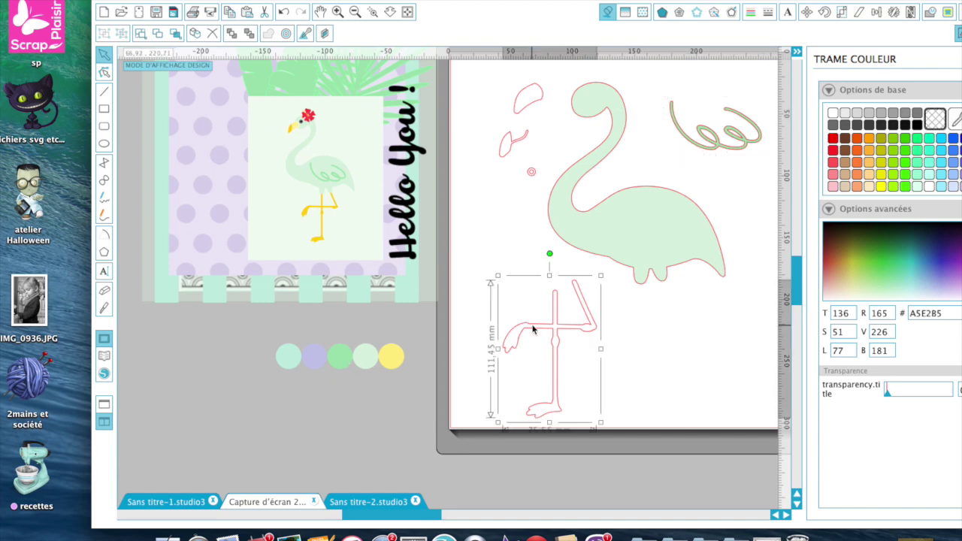
click(869, 162)
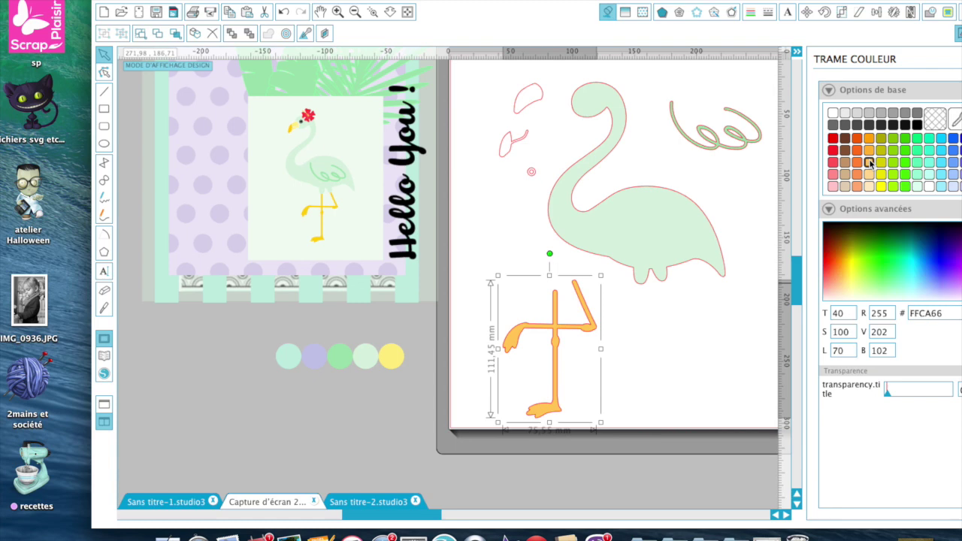
click(512, 156)
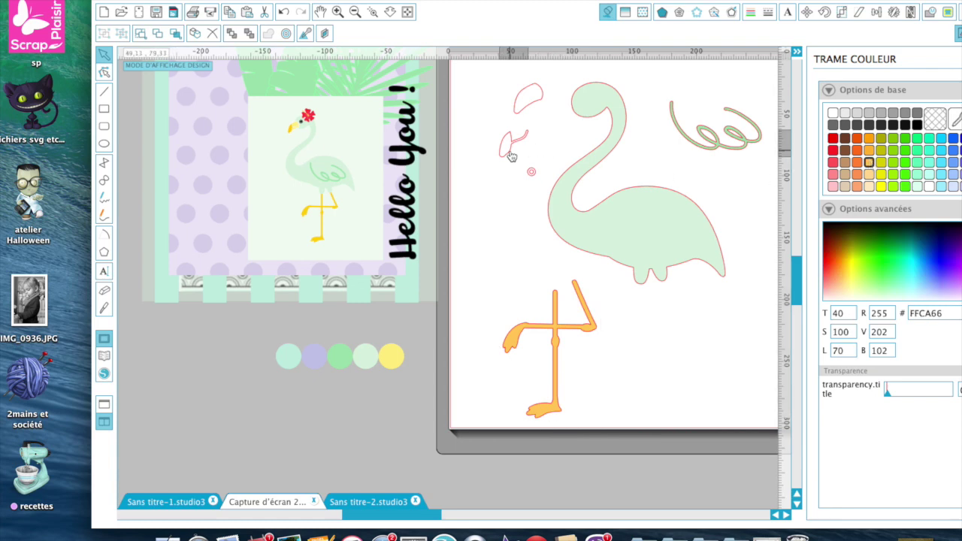
click(511, 155)
click(871, 150)
click(871, 150)
Step: Fill the larger, upper beak piece with the yellow sampled from the last palette circle (FFED8D)
click(529, 105)
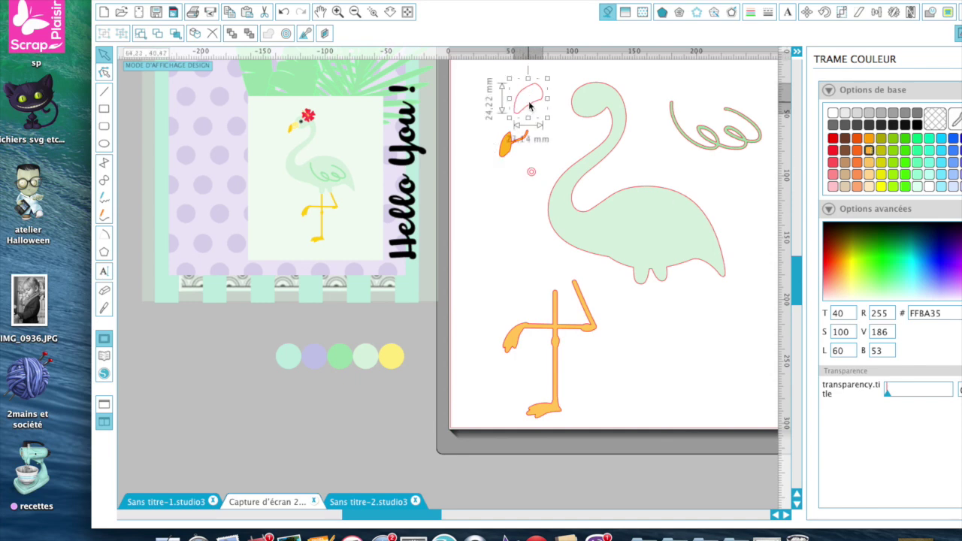
click(955, 122)
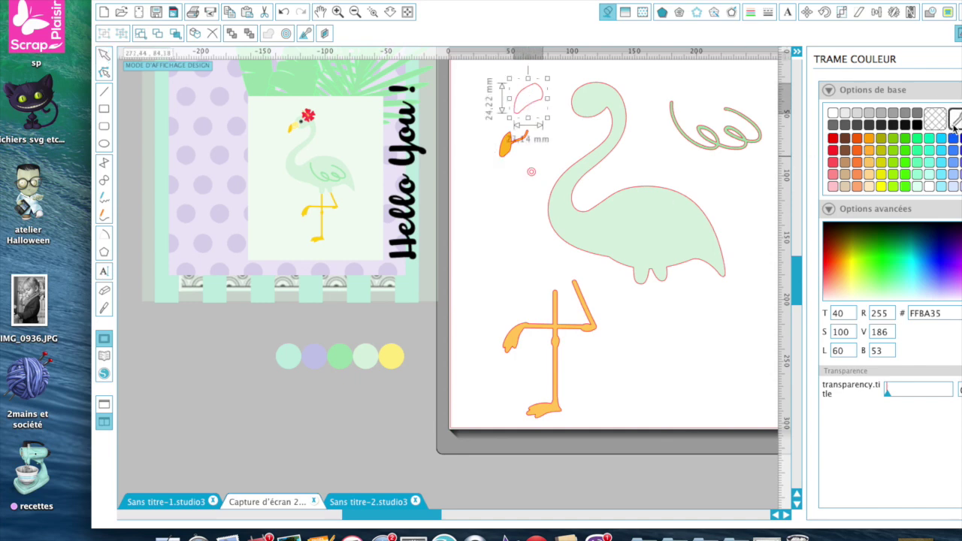
click(401, 351)
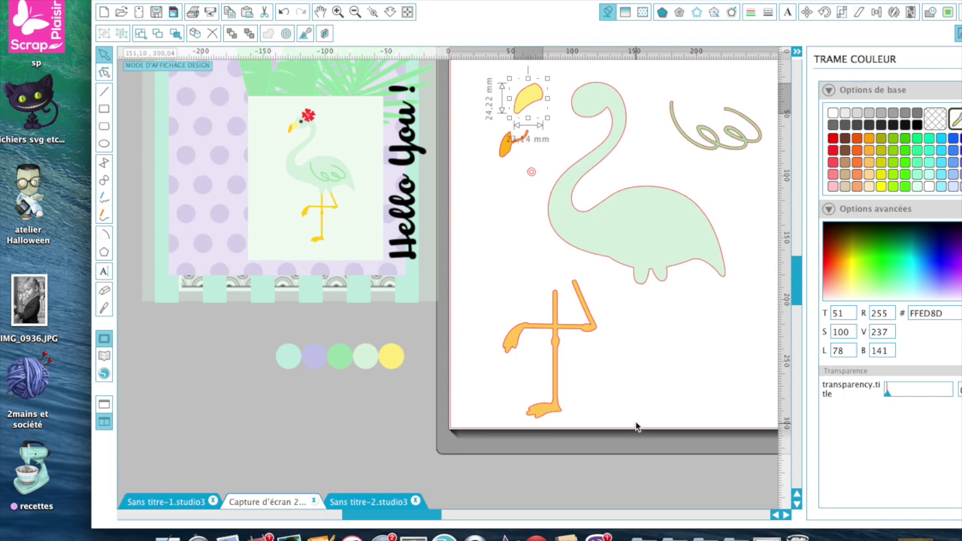
Step: Fill the flamingo's eye with black (000000) and turn its two circles into a compound path
click(644, 396)
click(531, 172)
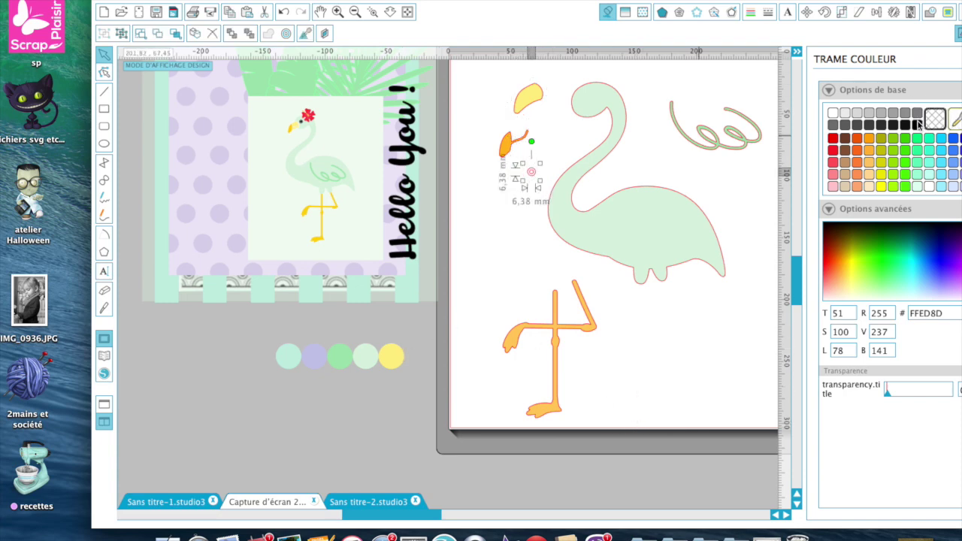
click(918, 125)
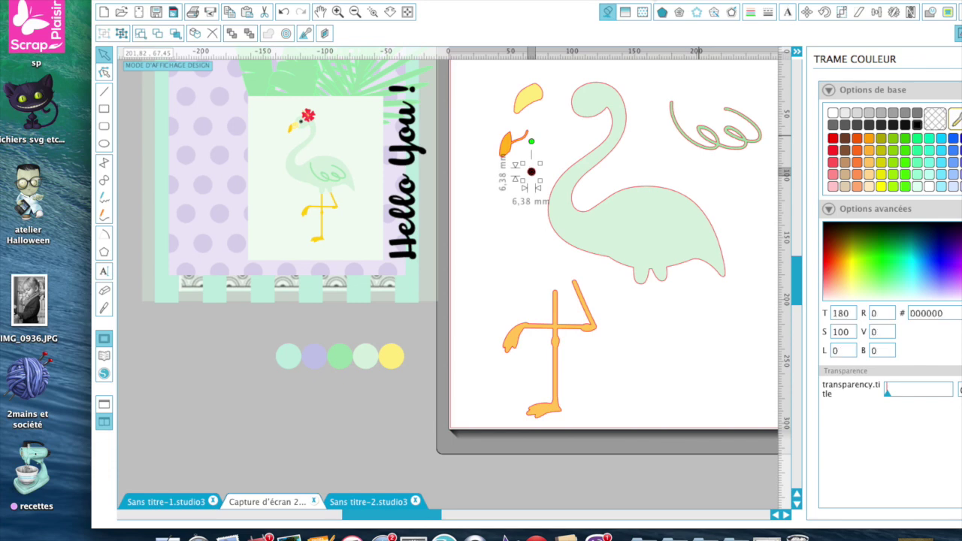
click(334, 0)
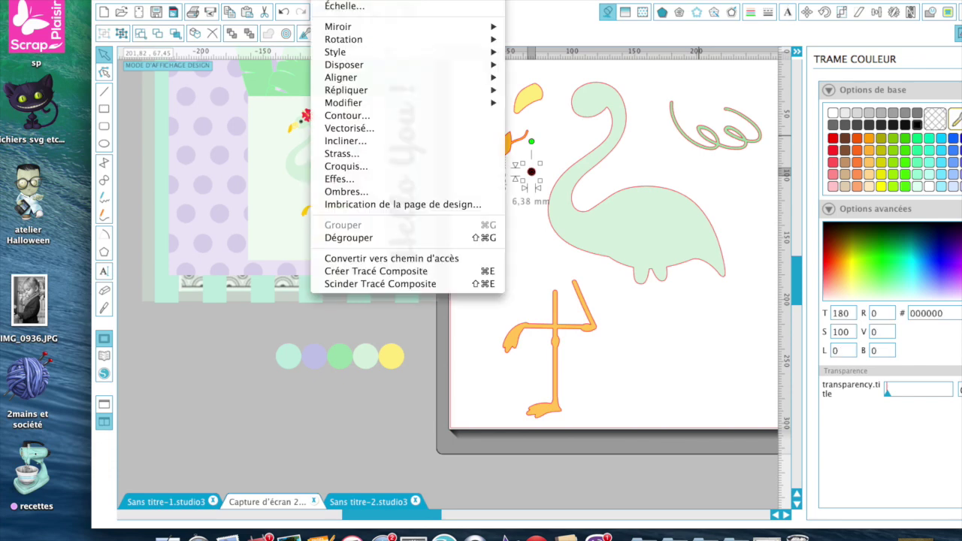
click(352, 283)
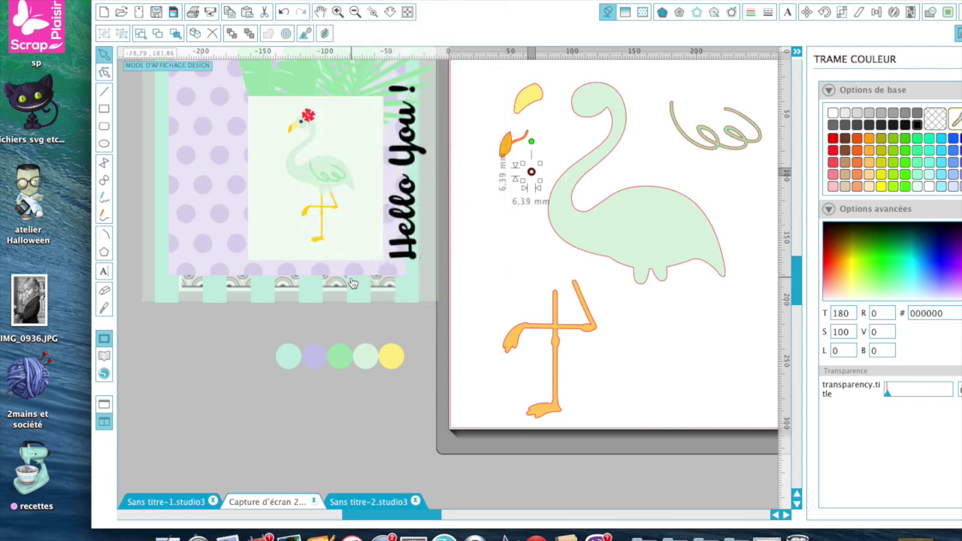
click(462, 220)
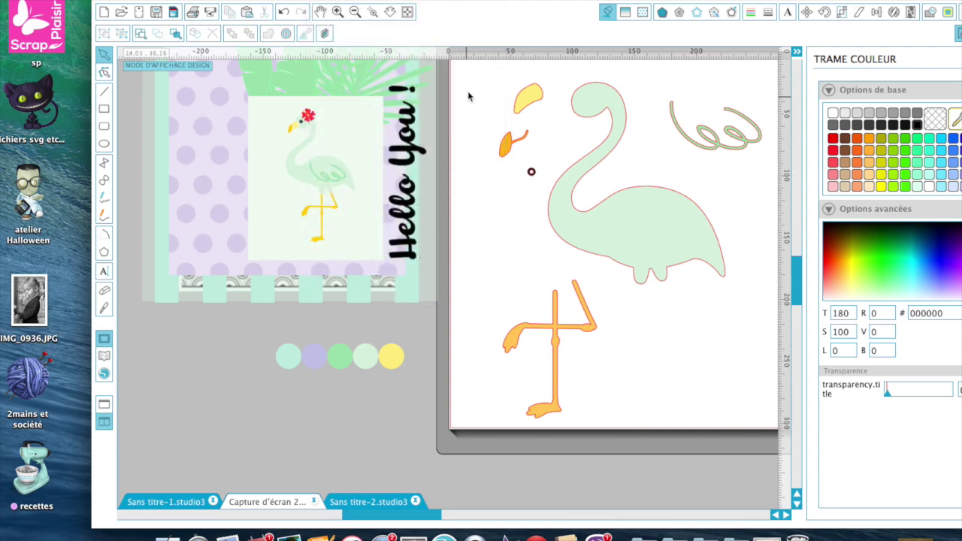
Step: Make the line colour of all the separated flamingo parts transparent
drag(471, 70, 712, 473)
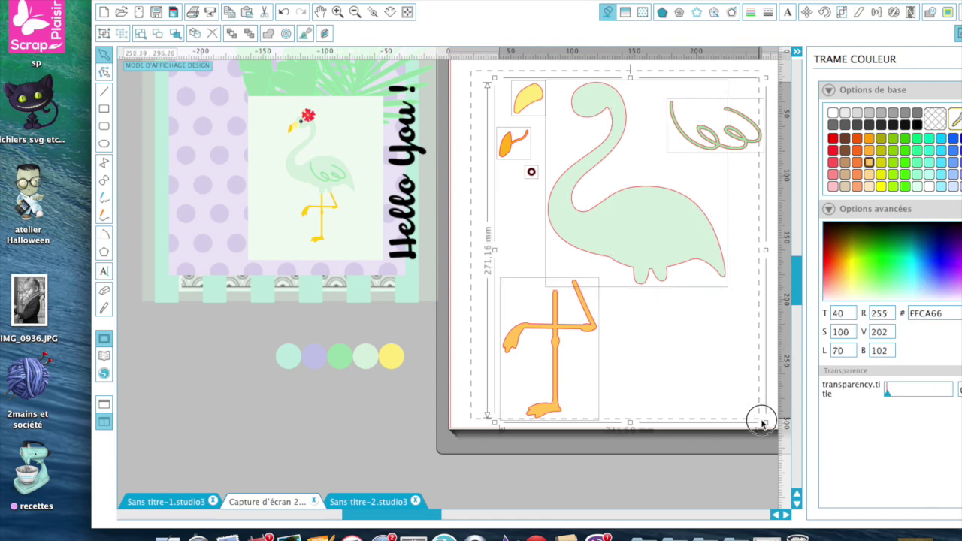
click(750, 13)
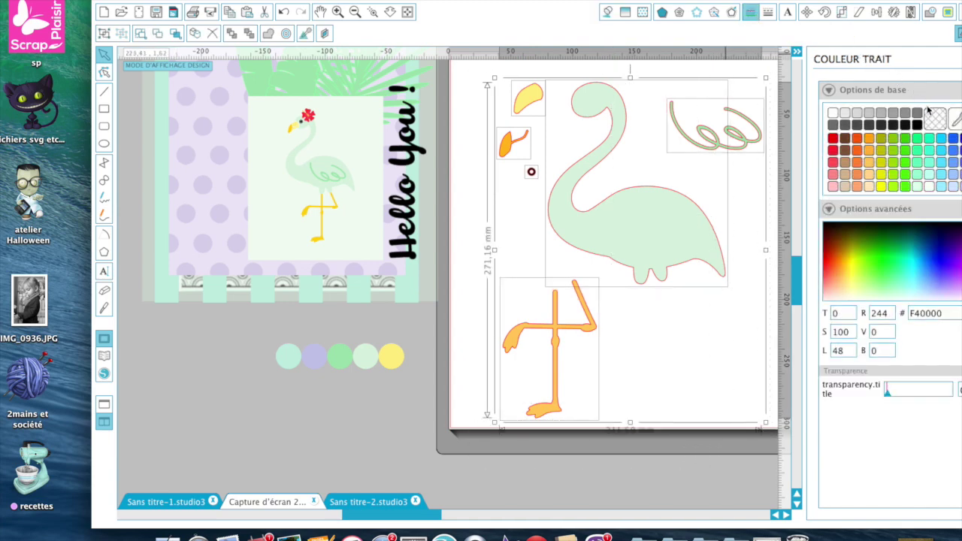
click(936, 122)
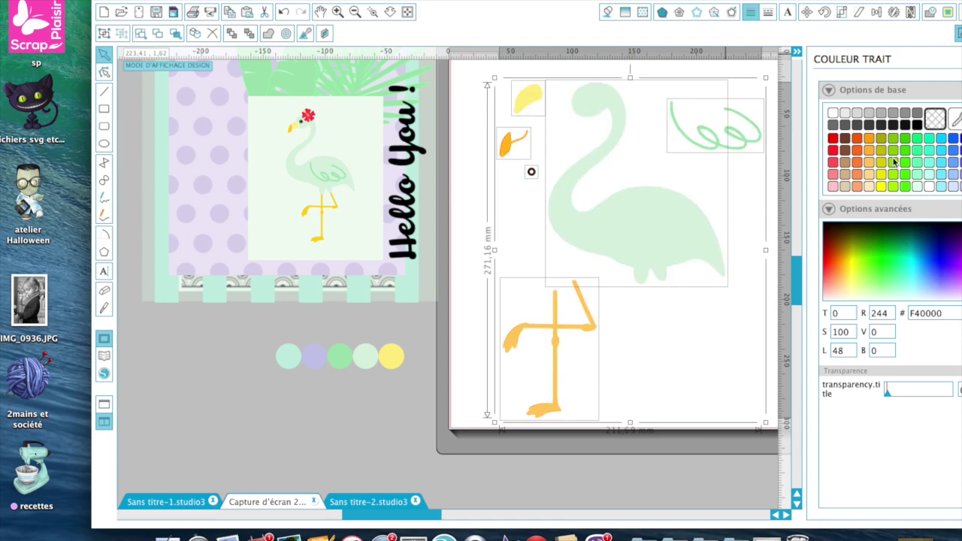
click(685, 344)
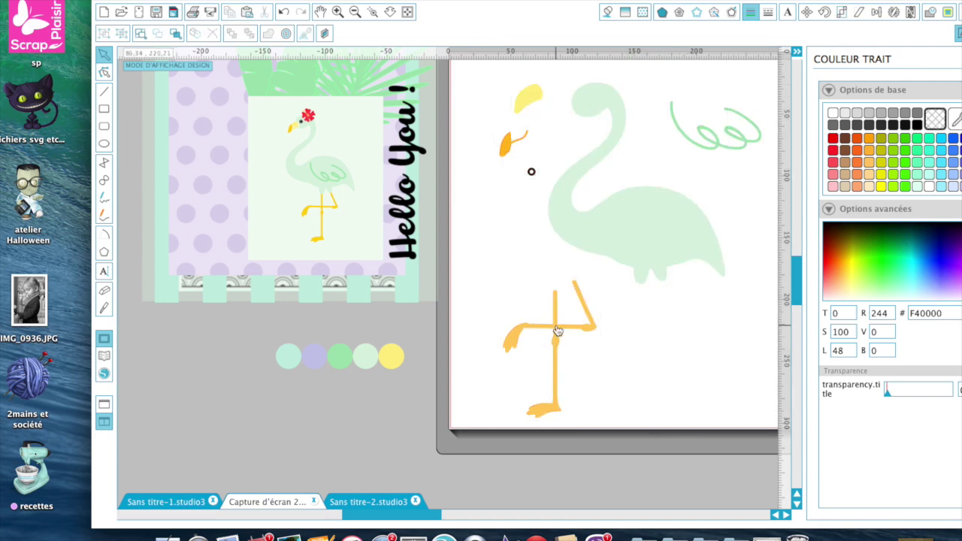
Step: Reassemble the flamingo by placing the legs under the body, the swirl on the wing, and the beak pieces and eye on the head
drag(556, 325, 639, 318)
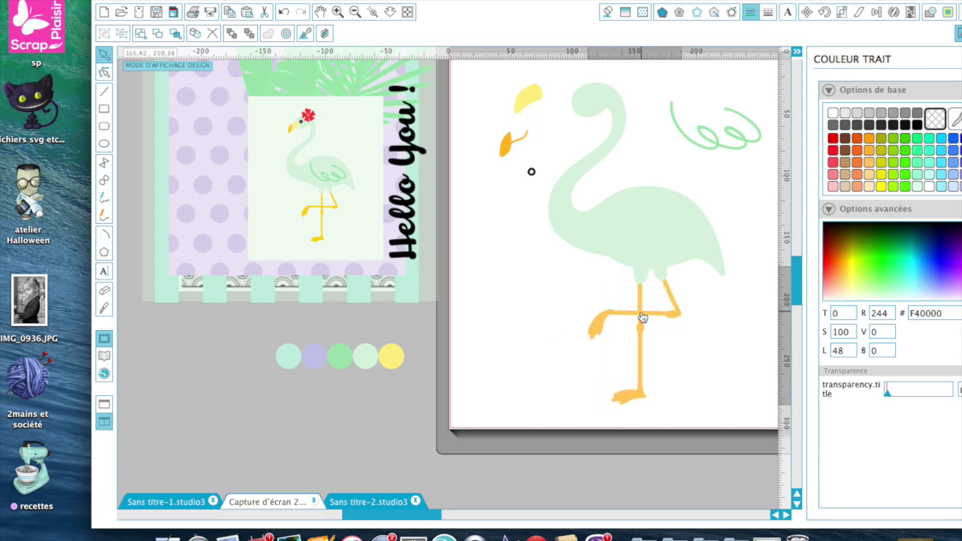
mouse_move(714, 151)
mouse_down()
mouse_move(644, 221)
mouse_move(636, 248)
mouse_move(657, 253)
mouse_up()
drag(531, 96, 579, 118)
drag(511, 141, 572, 118)
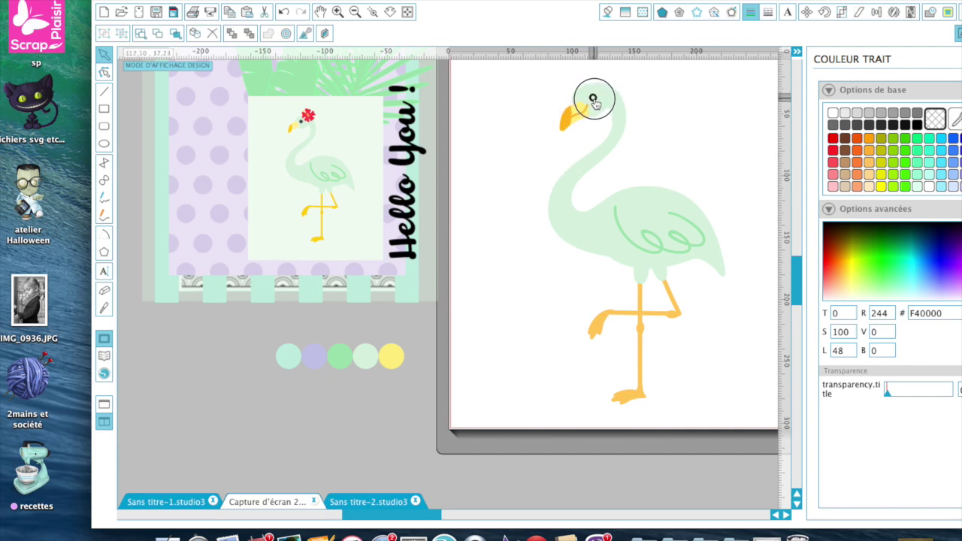
click(466, 249)
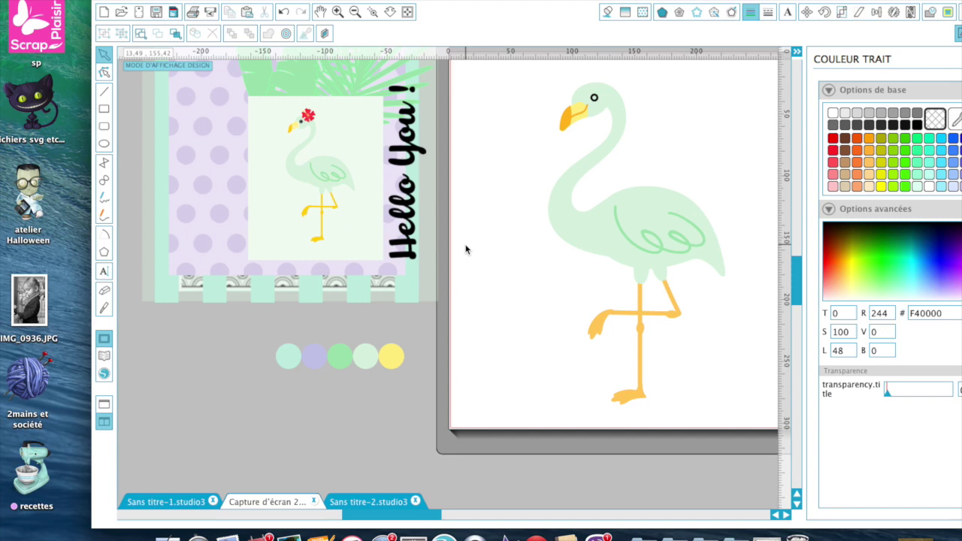
Step: Search the library for "hibi" and add the hibiscus treat box design to the document
click(106, 359)
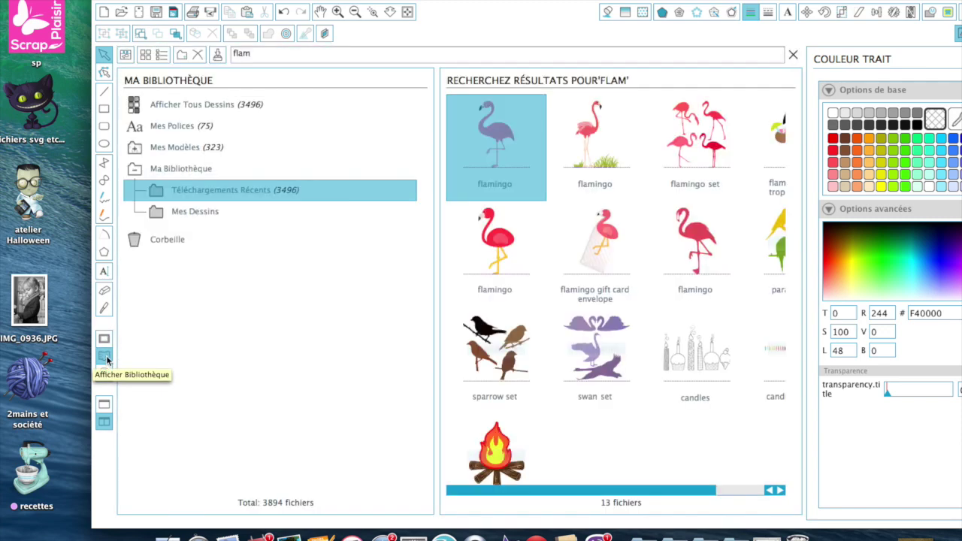
drag(261, 58, 224, 56)
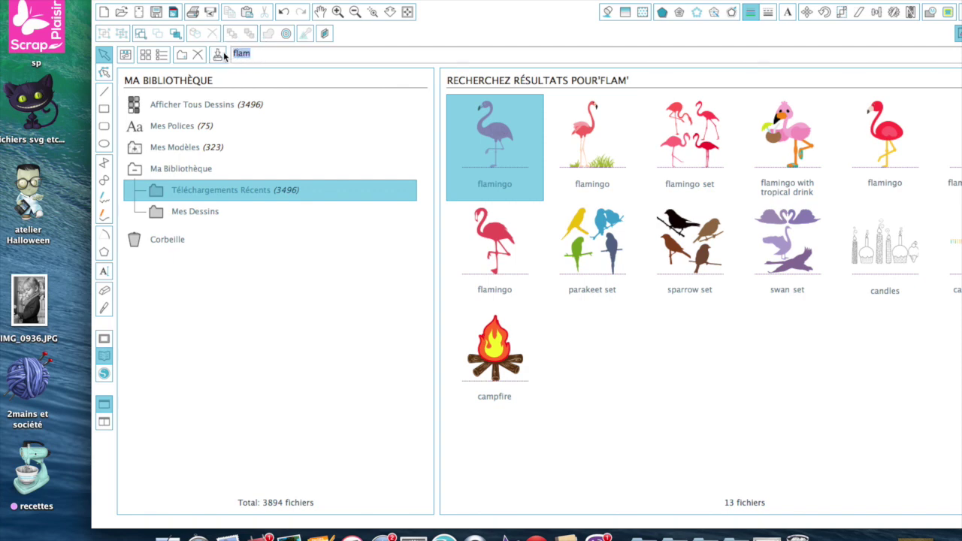
text(hibi)
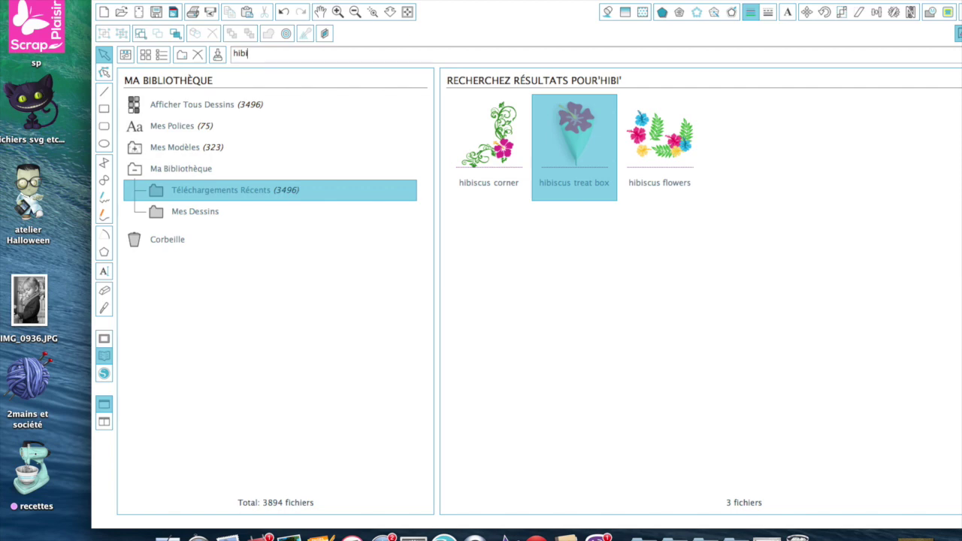
double_click(563, 131)
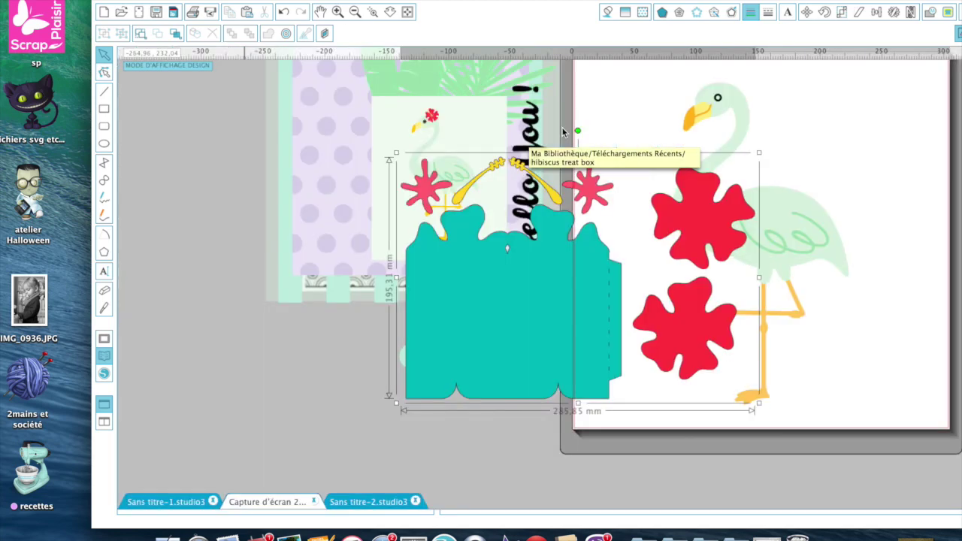
Step: Move the hibiscus treat box off the page, left of the sketch, and ungroup it
click(474, 343)
drag(473, 344, 133, 385)
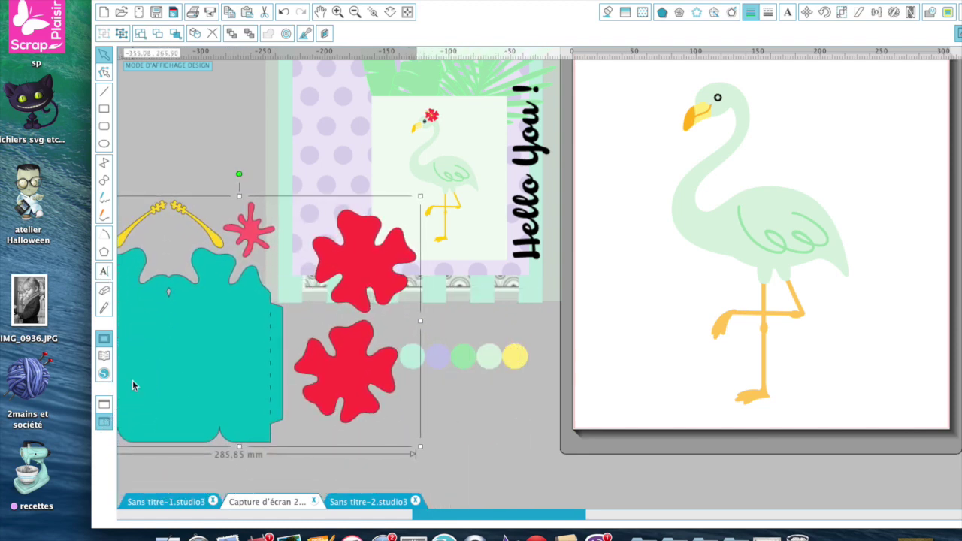
right_click(186, 340)
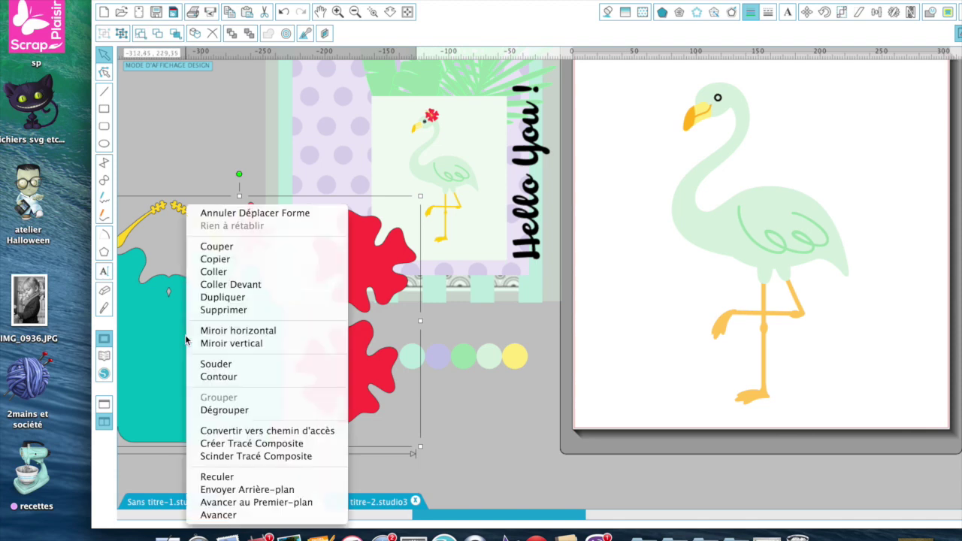
click(206, 410)
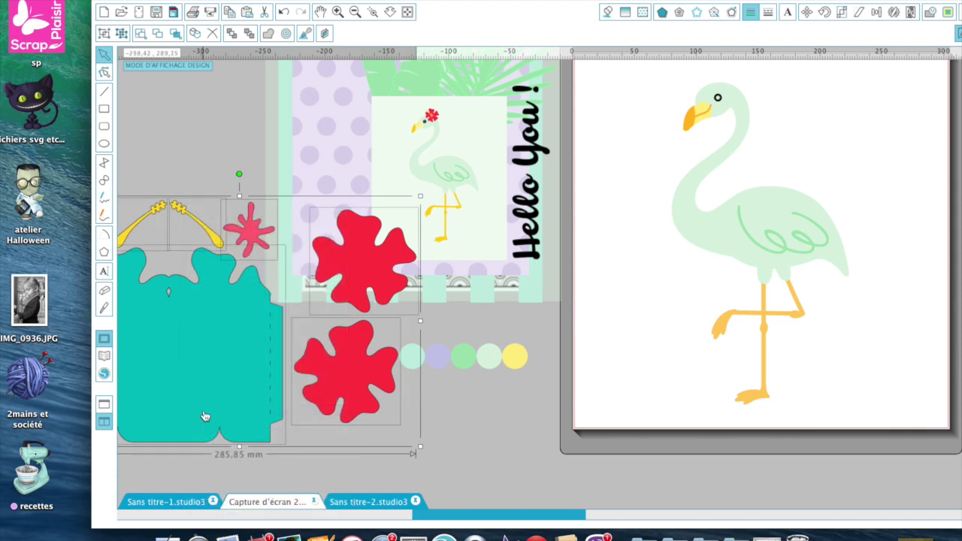
click(471, 457)
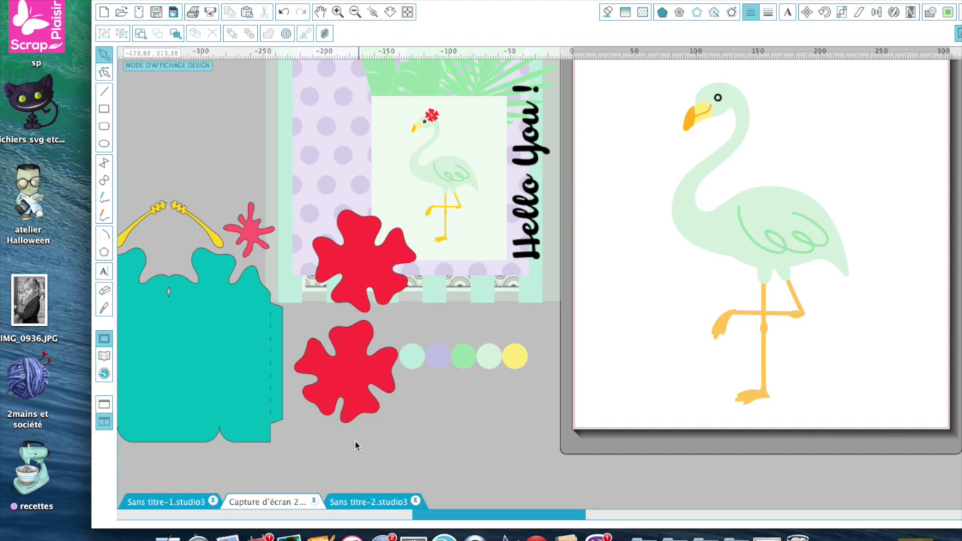
Step: Bring one red hibiscus flower, the pink star-shaped centre and one yellow stamen onto the page beside the flamingo
drag(340, 398, 620, 301)
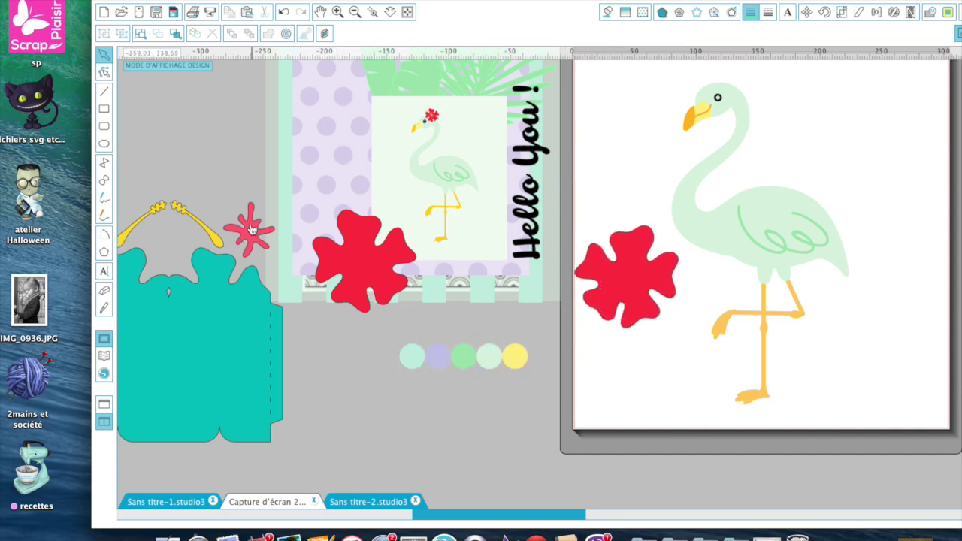
drag(253, 229, 632, 374)
click(203, 228)
drag(203, 228, 628, 186)
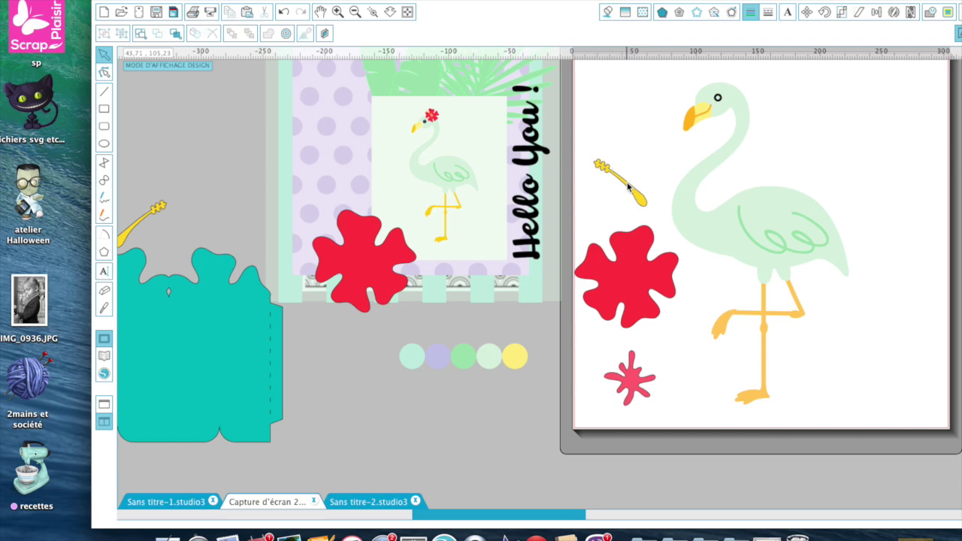
Step: Bring the pink star-shaped piece to the front and place it at the centre of the red hibiscus
right_click(631, 382)
click(614, 383)
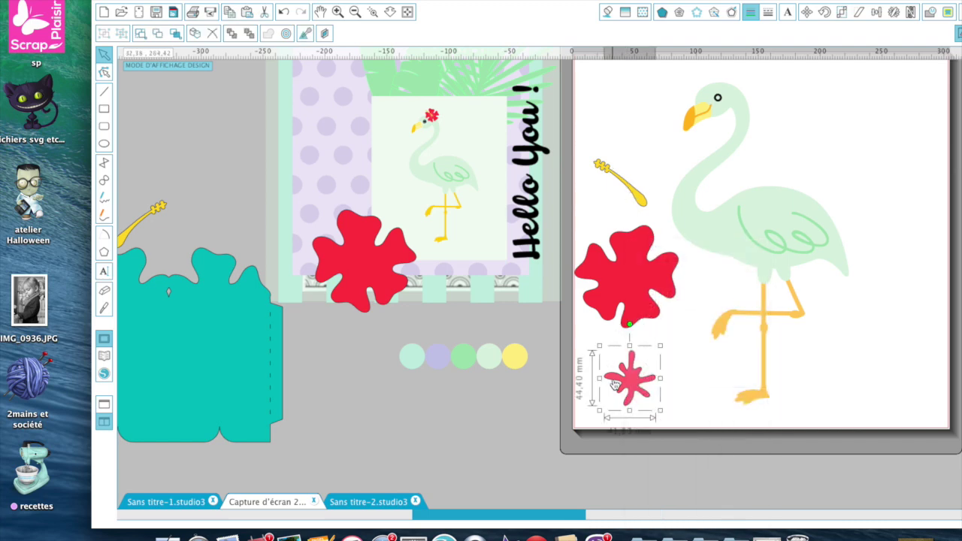
drag(634, 382, 614, 385)
right_click(614, 383)
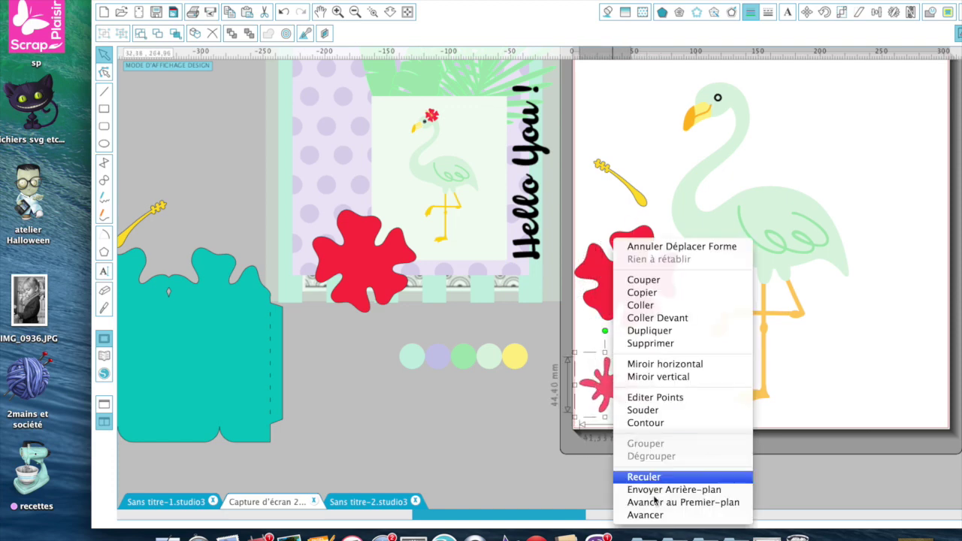
click(683, 502)
right_click(607, 392)
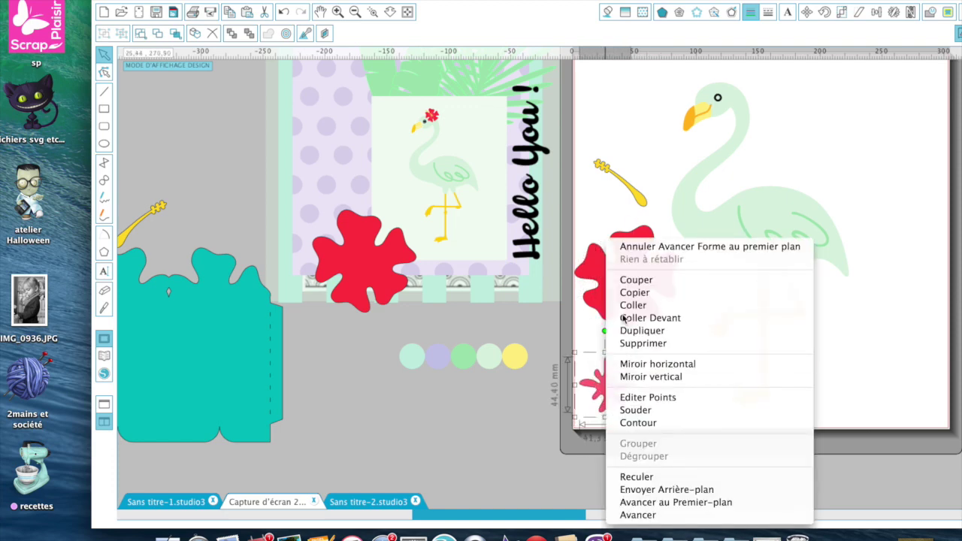
click(596, 384)
drag(596, 384, 626, 277)
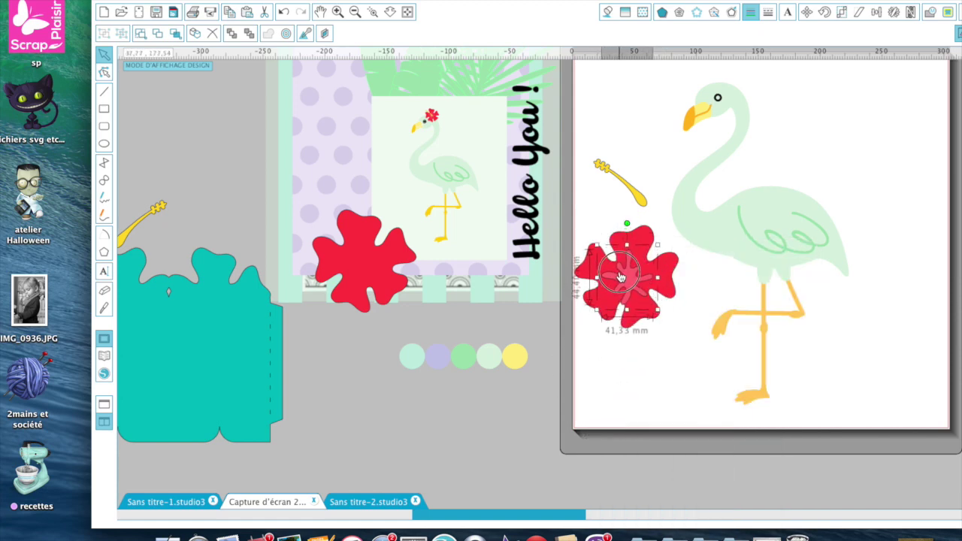
Step: Bring the yellow stamen to the front and place its thick end at the hibiscus centre
drag(637, 206, 624, 162)
right_click(624, 161)
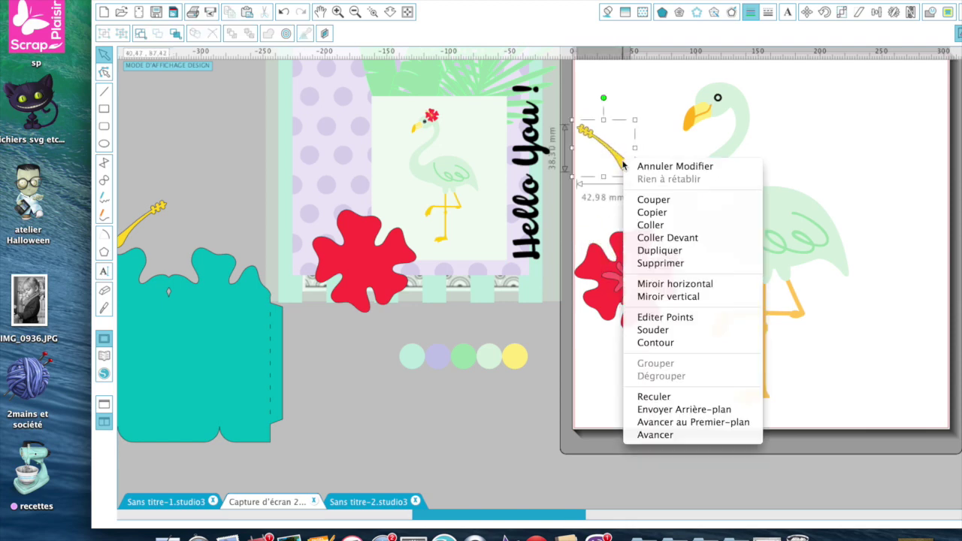
click(649, 422)
drag(622, 198, 630, 277)
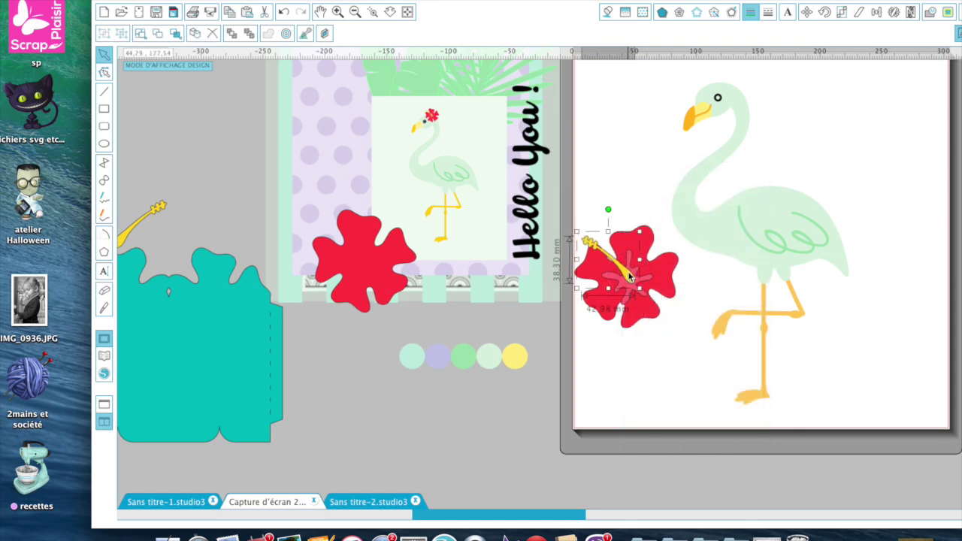
Step: Group the three hibiscus pieces and make their line colour transparent
drag(565, 195, 667, 342)
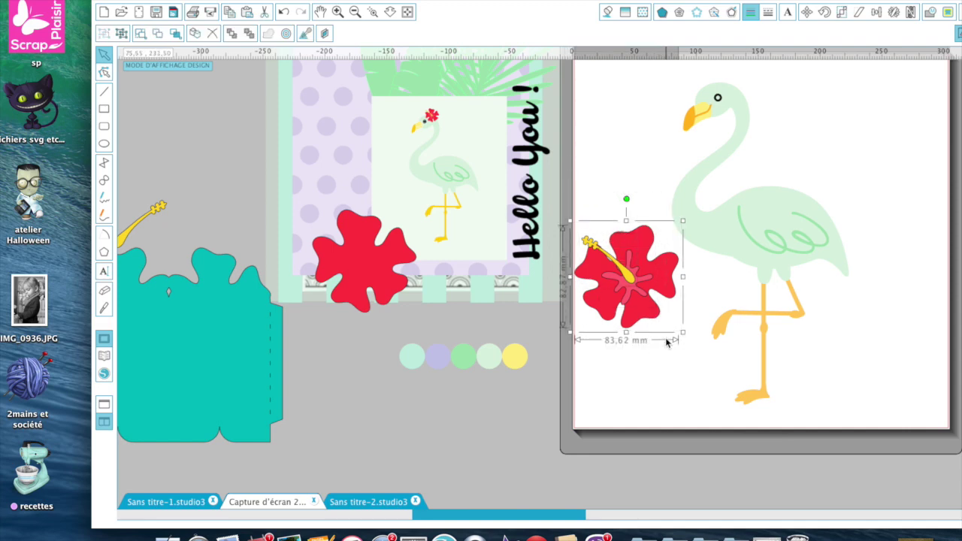
click(750, 13)
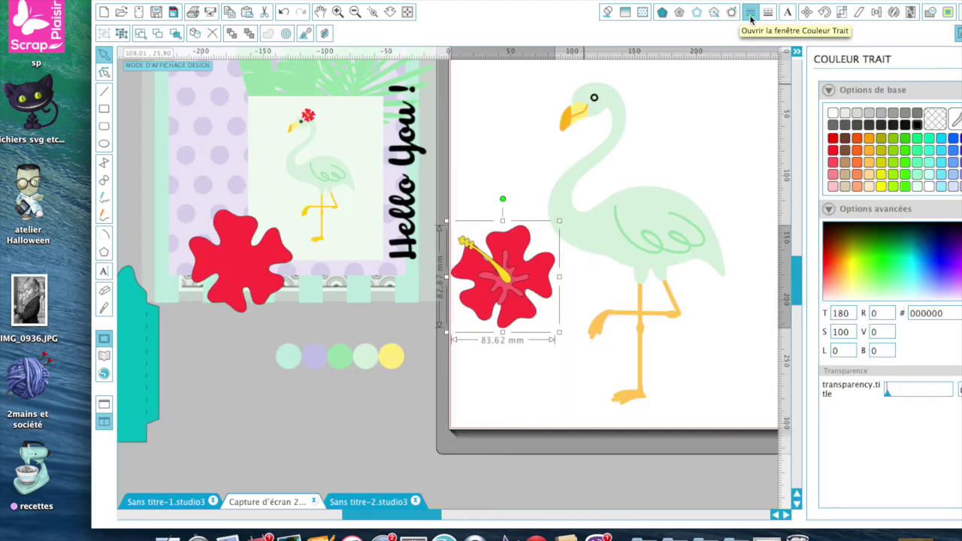
click(939, 126)
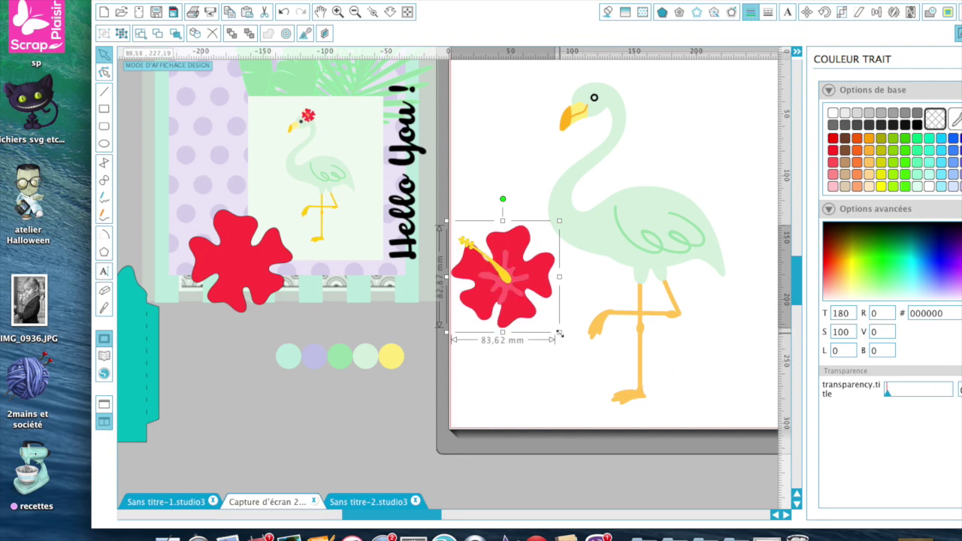
Step: Shrink the hibiscus and place it on the flamingo's head behind the eye, grouping it with all the bird's parts
drag(560, 333, 609, 88)
click(696, 108)
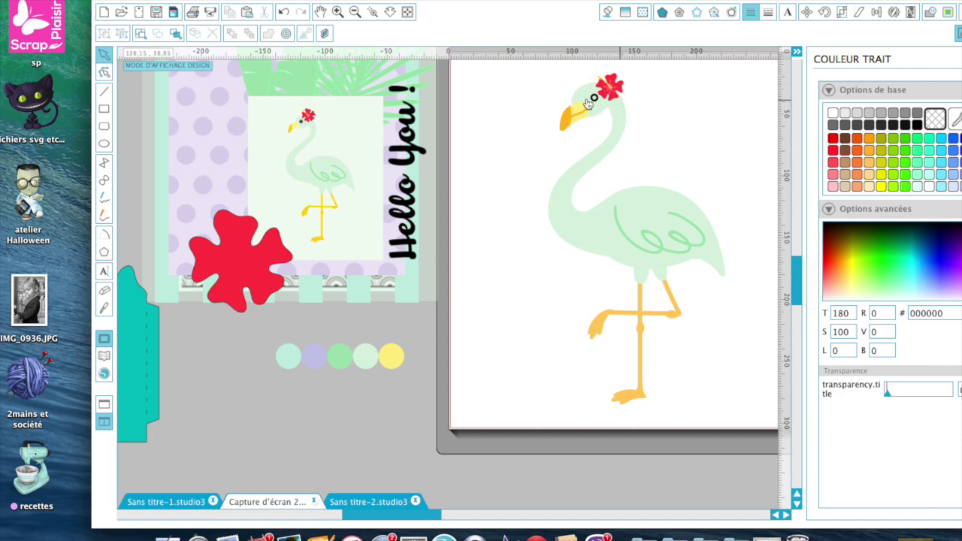
drag(507, 69, 724, 419)
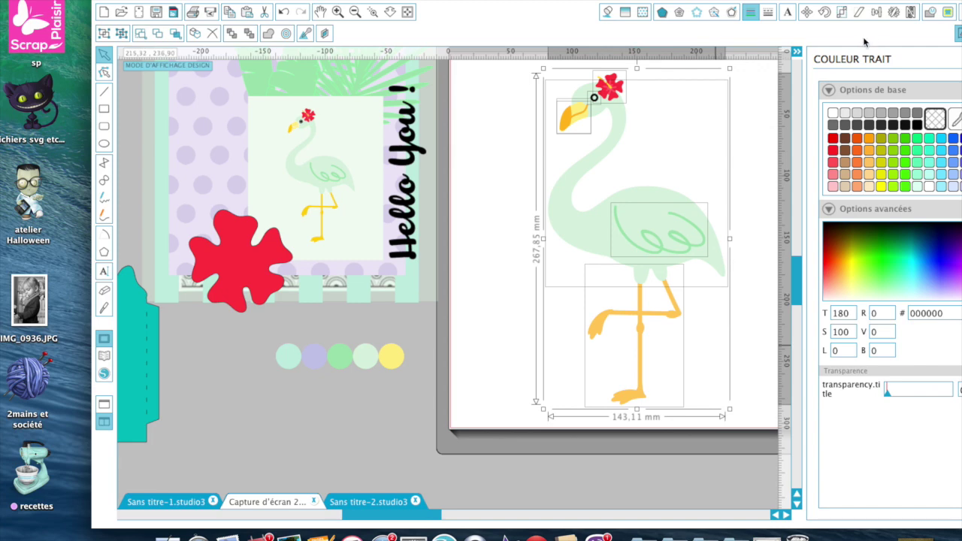
key(super+g)
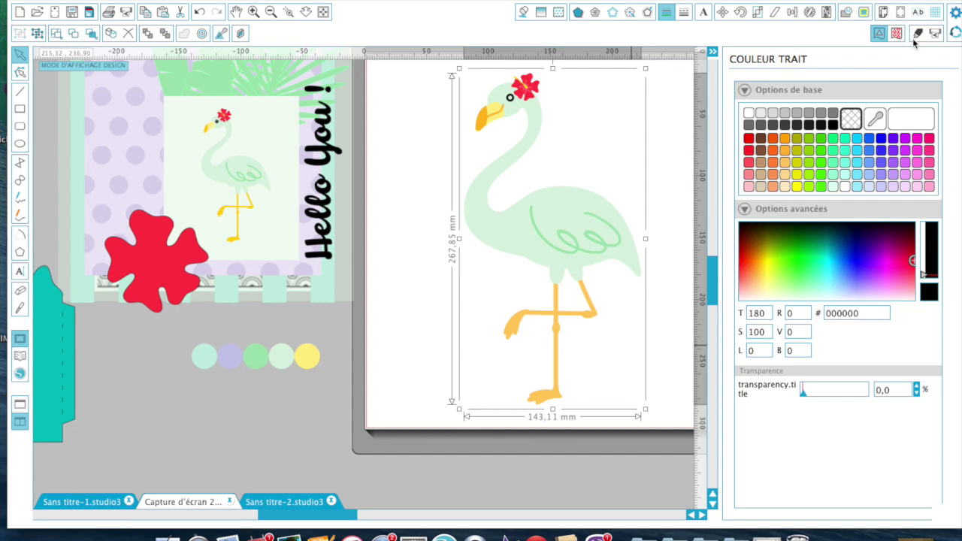
Step: Set the grouped flamingo's cut style to Aucune Découpe and switch the view back to design mode
click(915, 40)
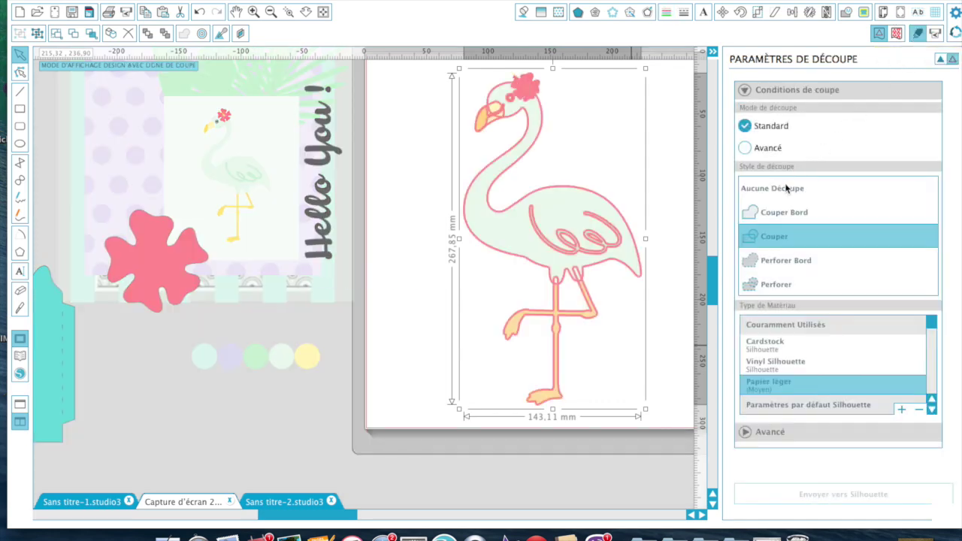
click(782, 188)
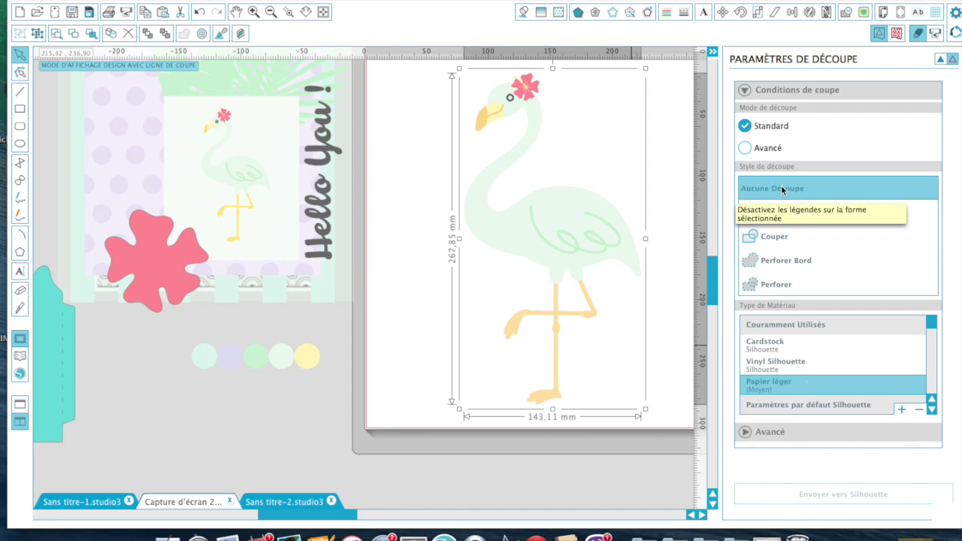
click(671, 173)
click(544, 231)
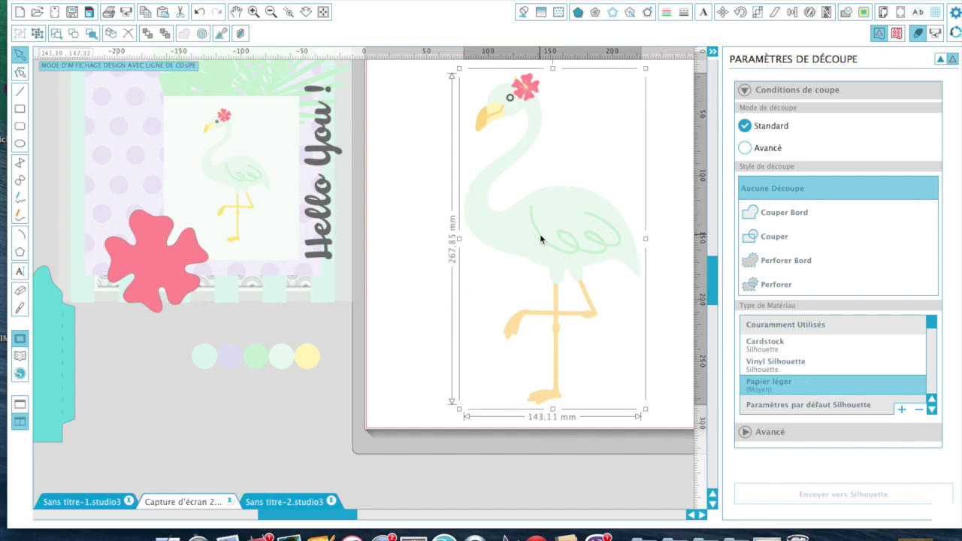
click(942, 60)
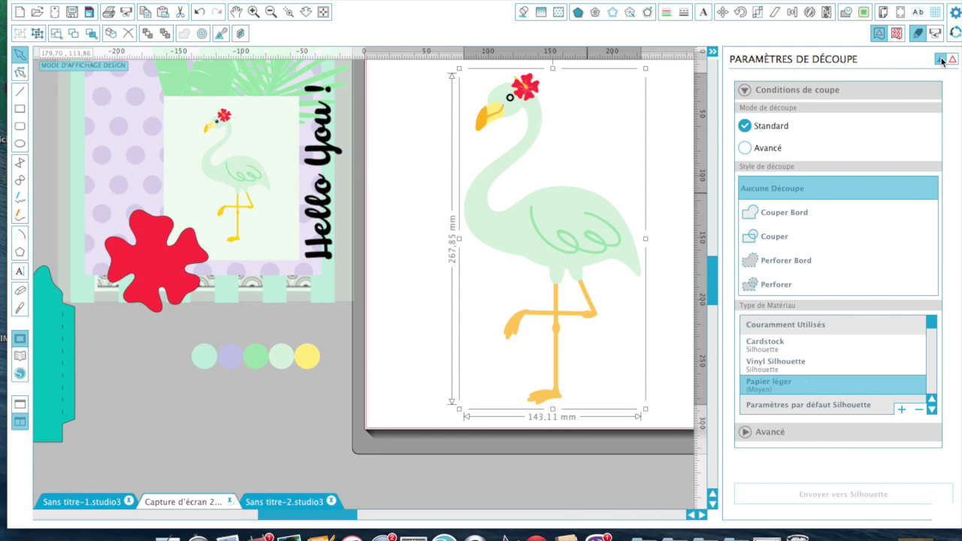
Step: Try an outward offset contour with rounded corners around the flamingo at a distance of 3.6 mm
click(646, 15)
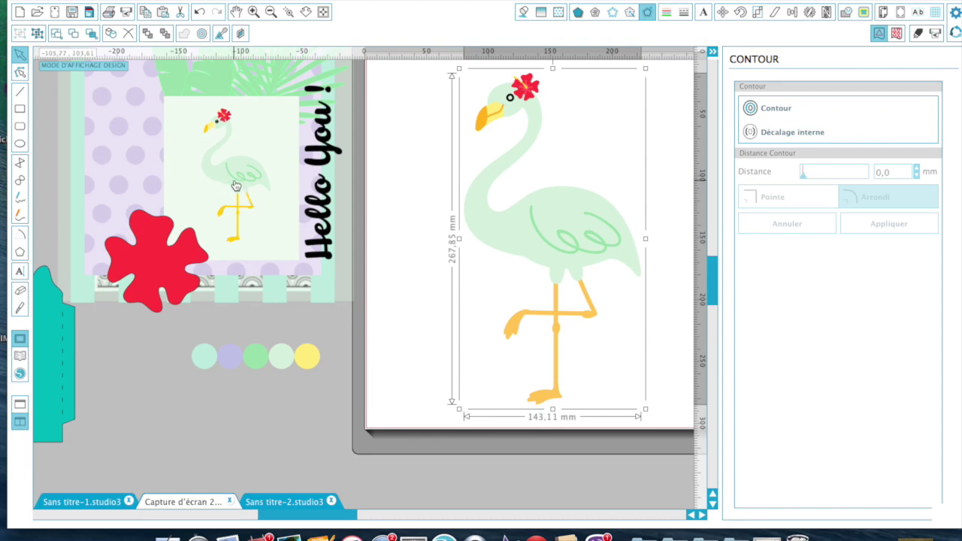
click(750, 109)
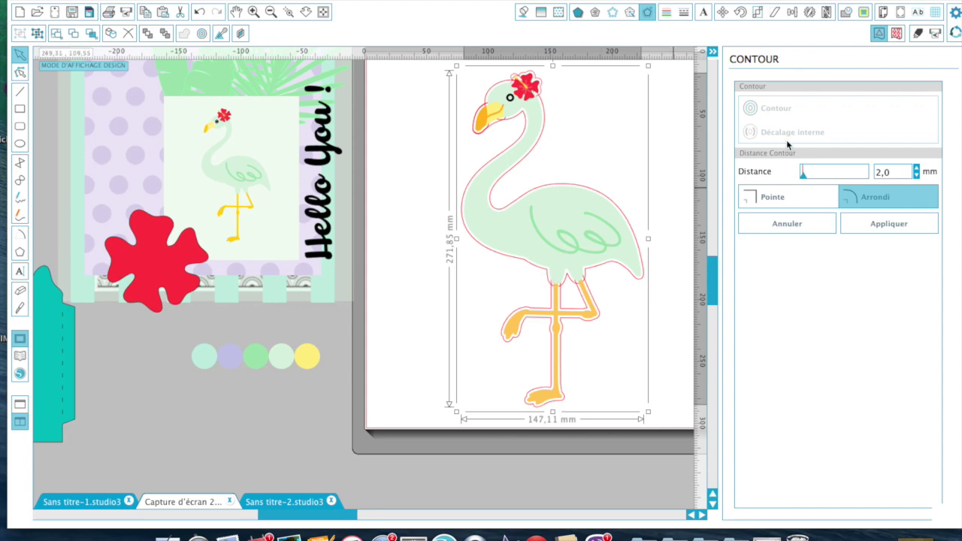
click(917, 169)
click(917, 169)
click(917, 169)
click(917, 169)
click(917, 169)
click(917, 169)
click(917, 169)
click(917, 169)
click(917, 169)
click(917, 169)
click(917, 169)
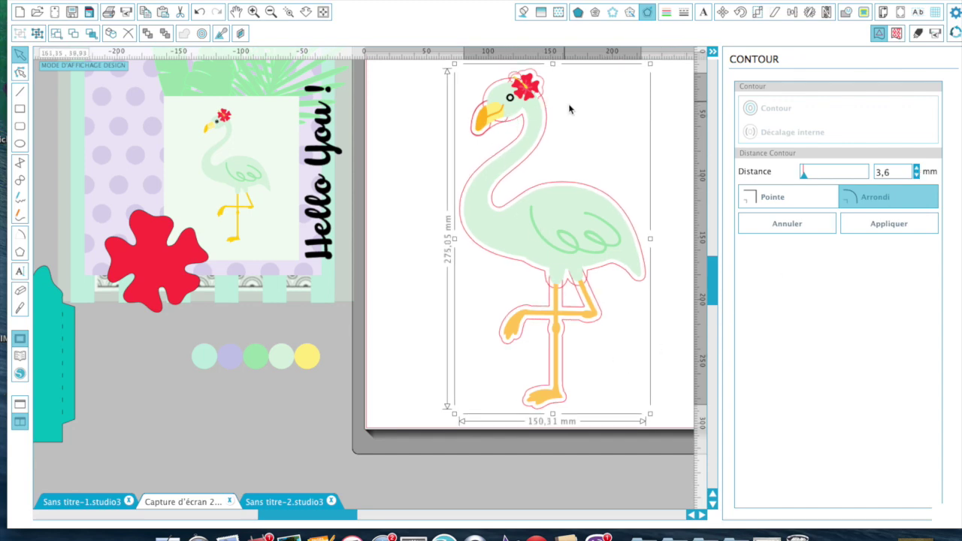
click(524, 168)
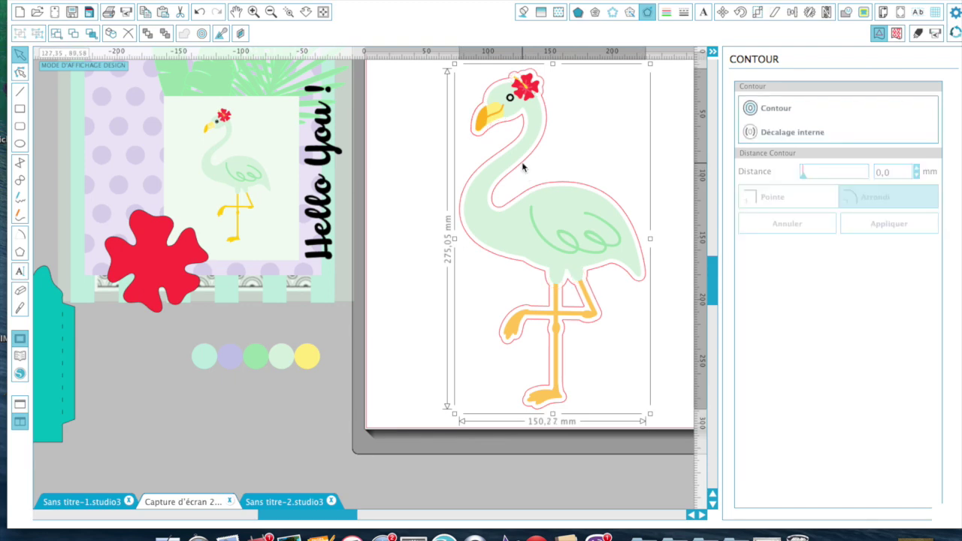
Step: Undo the offset contour around the flamingo
click(198, 13)
click(198, 13)
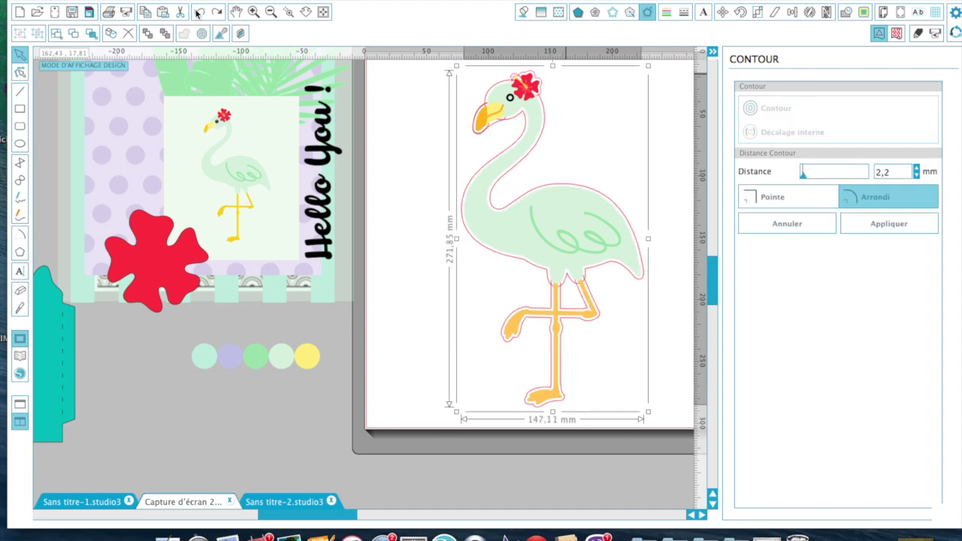
click(198, 12)
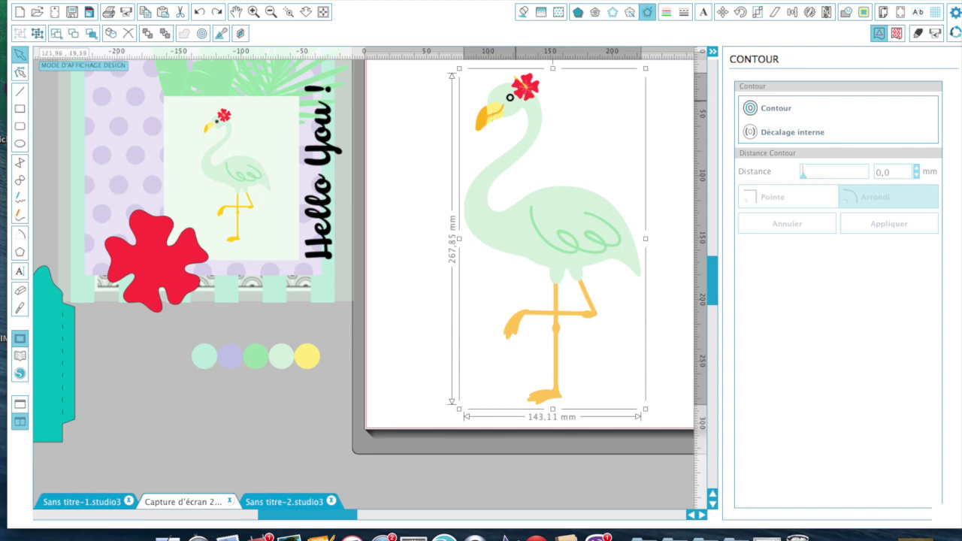
Step: Set the flamingo's cut style to Couper Bord so that only its outer edge is cut
click(922, 33)
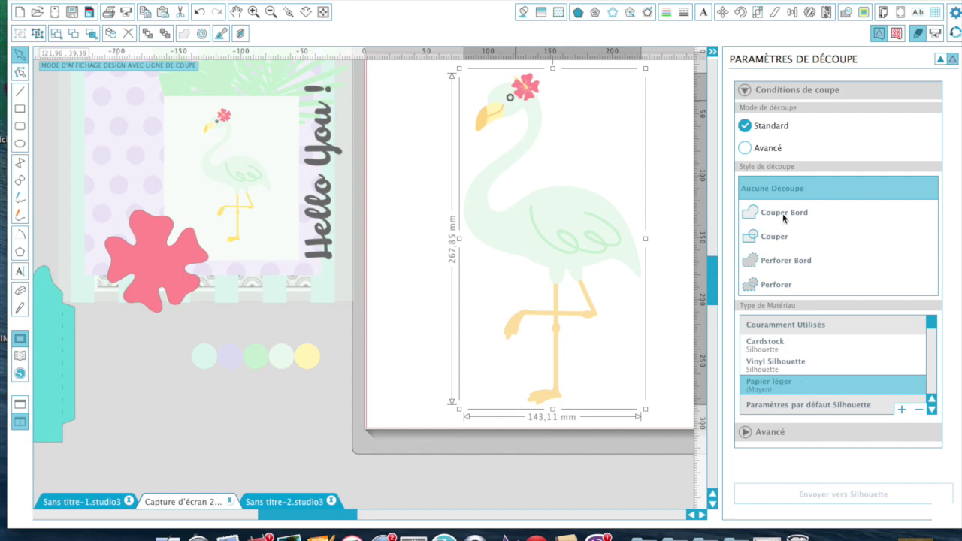
click(784, 218)
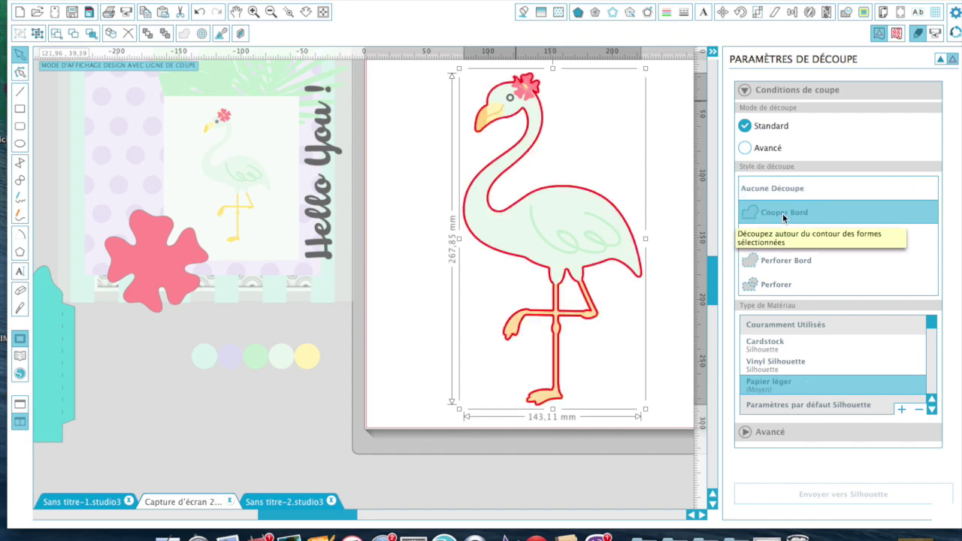
Step: Create an outward offset contour around the flamingo at a distance of 2 mm
click(648, 13)
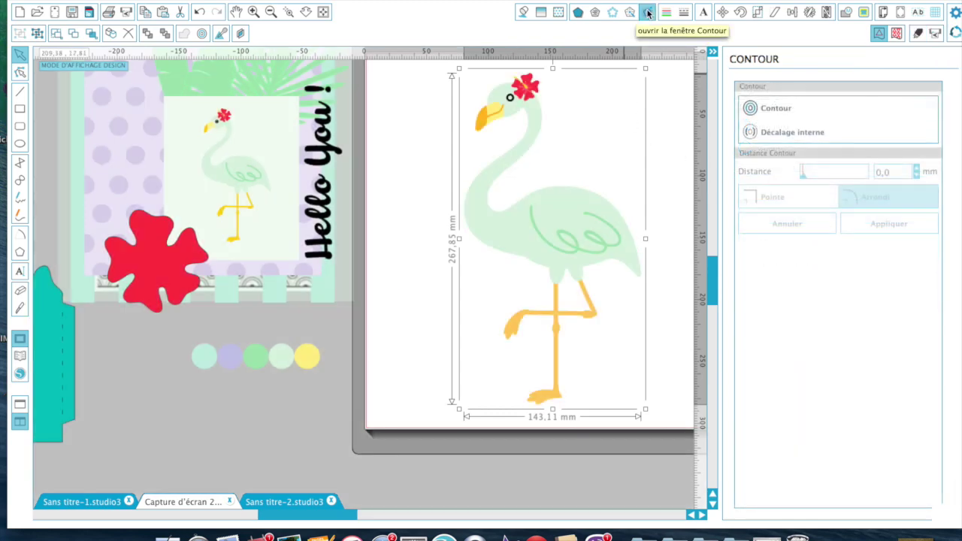
click(757, 109)
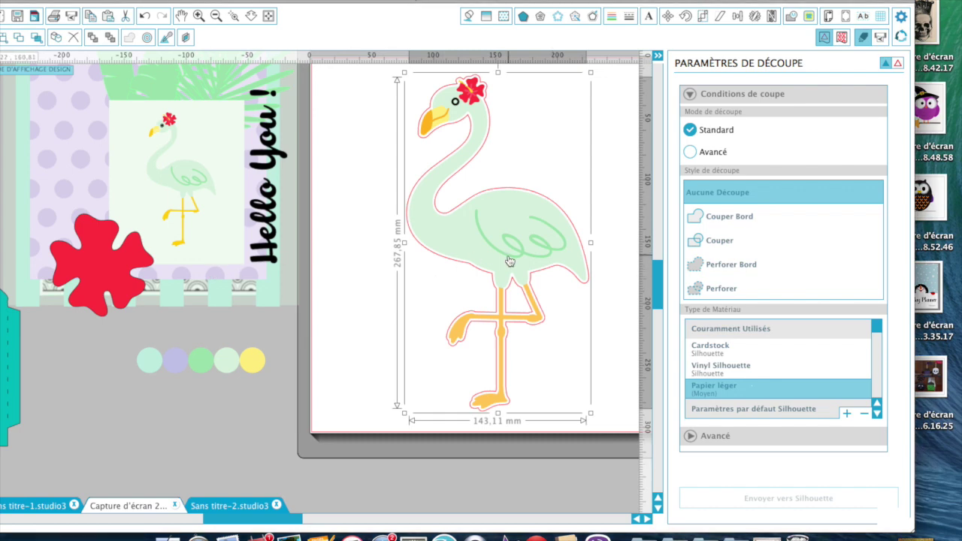
Step: Try shrinking the flamingo without its offset outline to about 67 mm wide, and undo the resize
drag(591, 414, 460, 256)
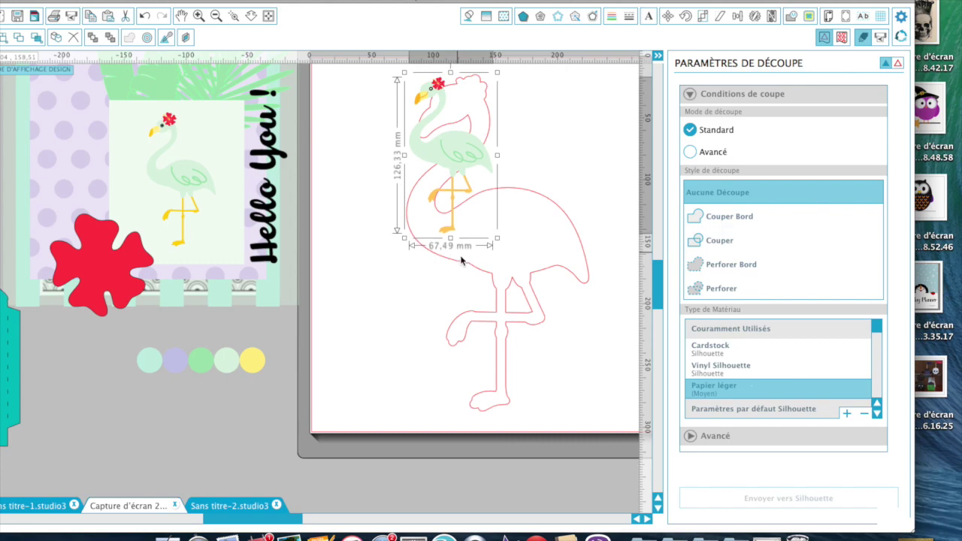
key(super+z)
click(375, 136)
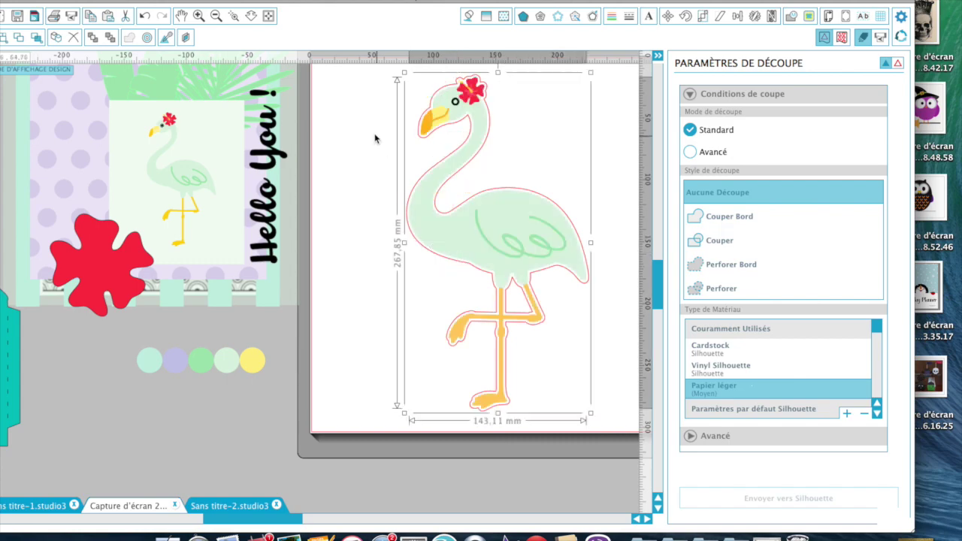
key(ctrl+Up)
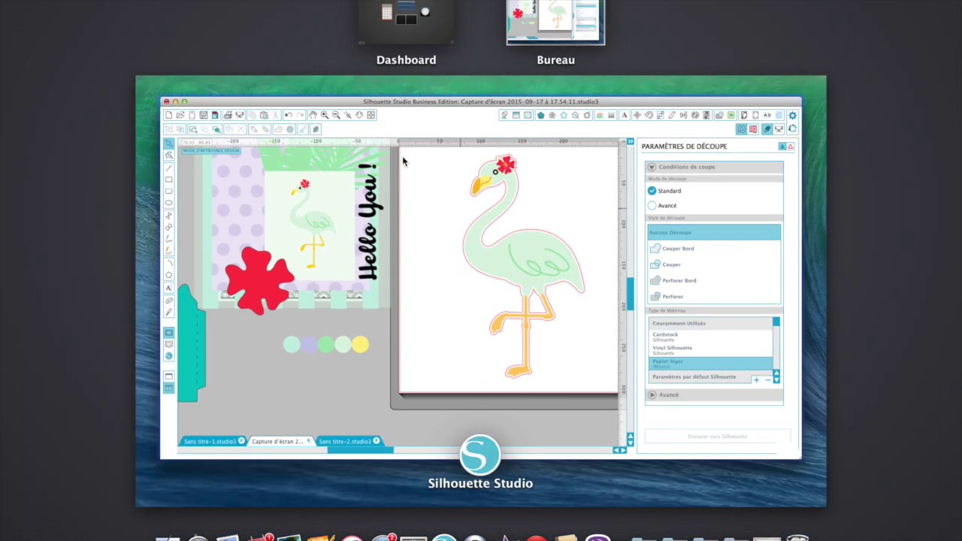
click(402, 155)
Step: Shrink the flamingo together with its offset outline to about 105 by 195 mm and move both off the page, below the sketch
drag(383, 73, 591, 471)
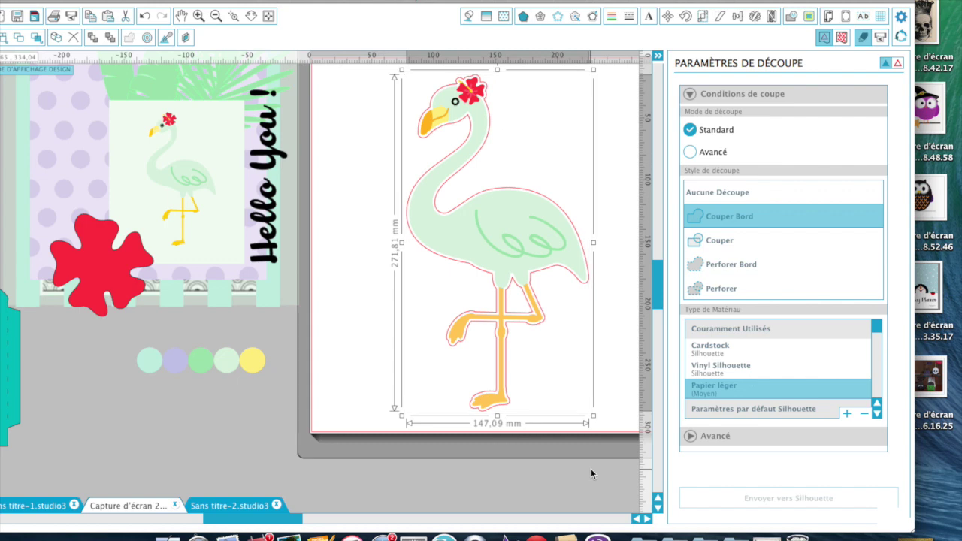
drag(594, 418, 511, 336)
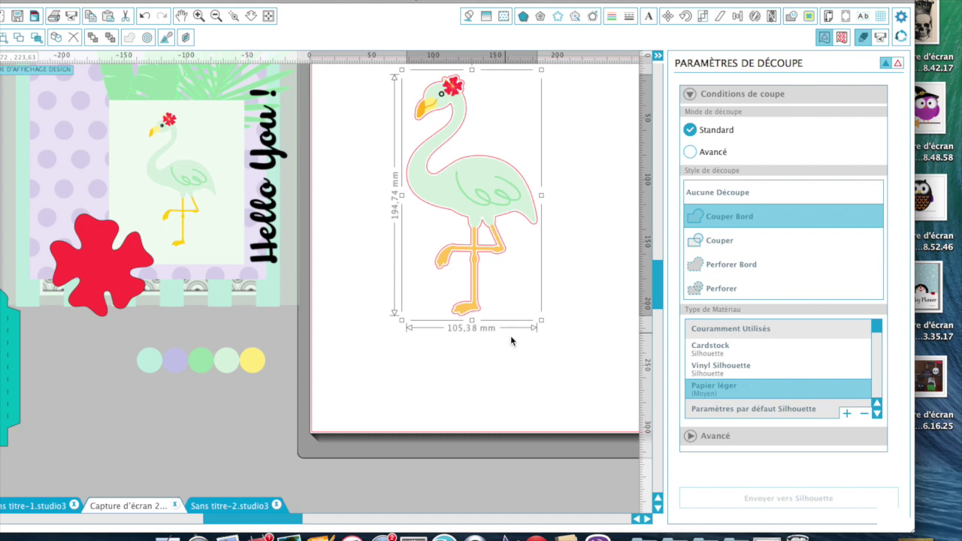
click(483, 197)
drag(483, 197, 126, 450)
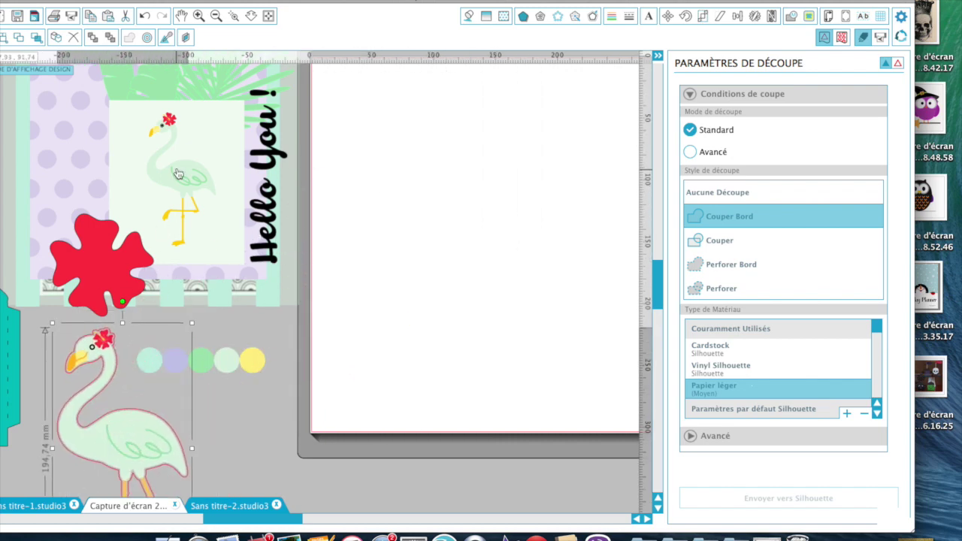
Step: Move the coloured "Hello You !" card layout onto the page and deselect it
drag(175, 189, 499, 266)
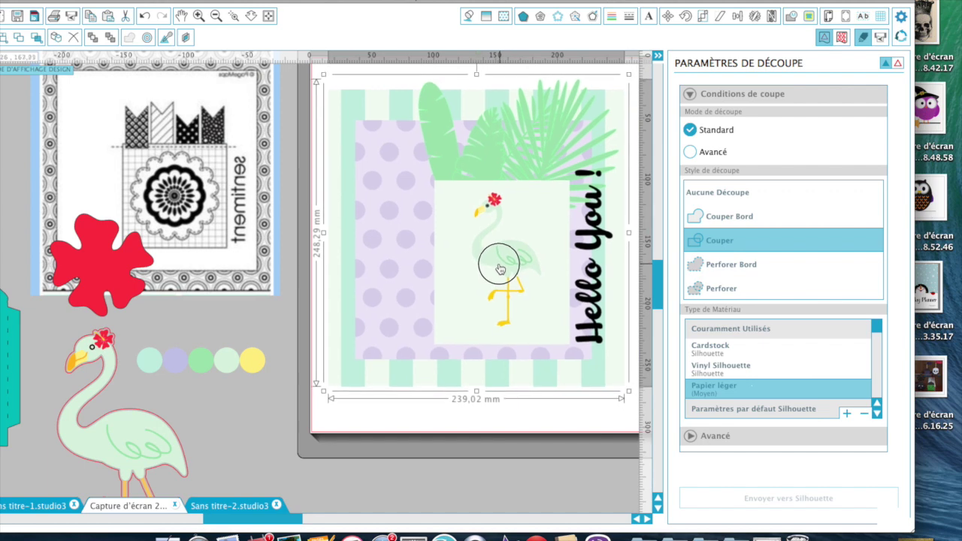
click(272, 323)
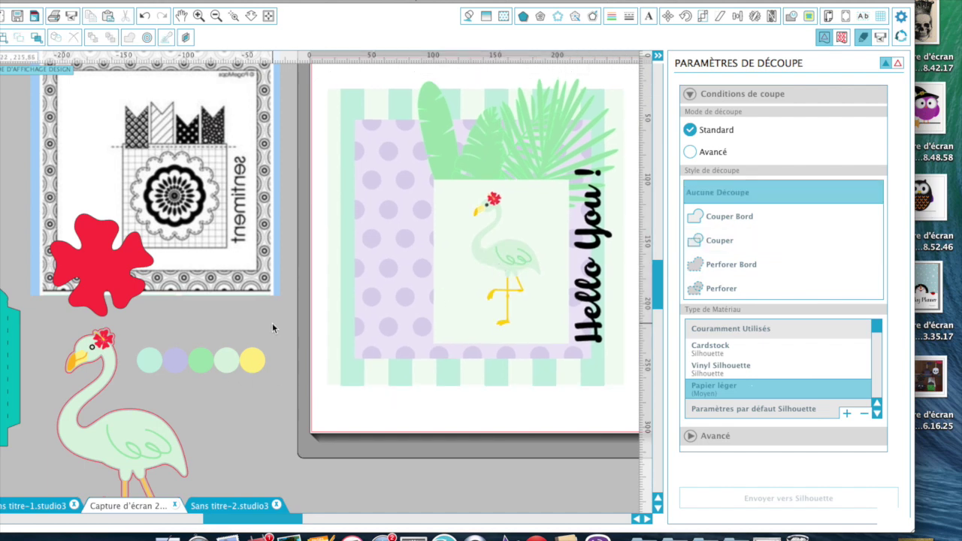